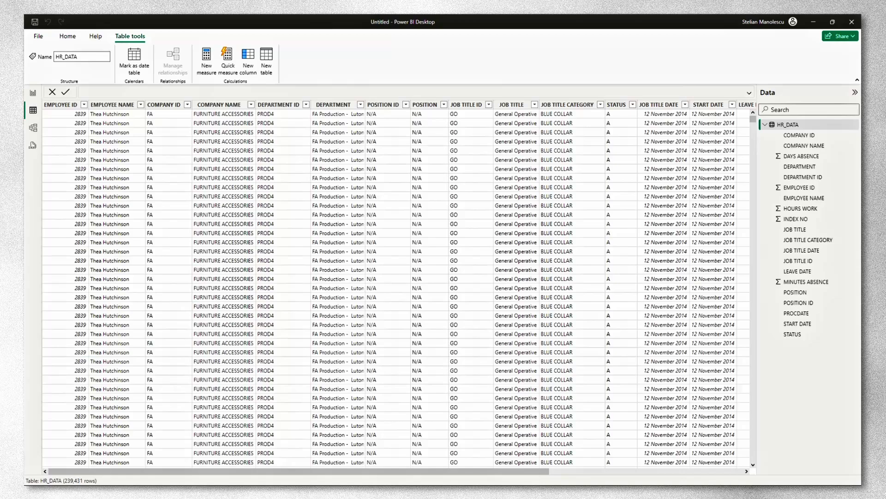
Examine the employee, company, department, position, job title, work date, hours and absence columns of HR_DATA in Power Query Editor
click(32, 91)
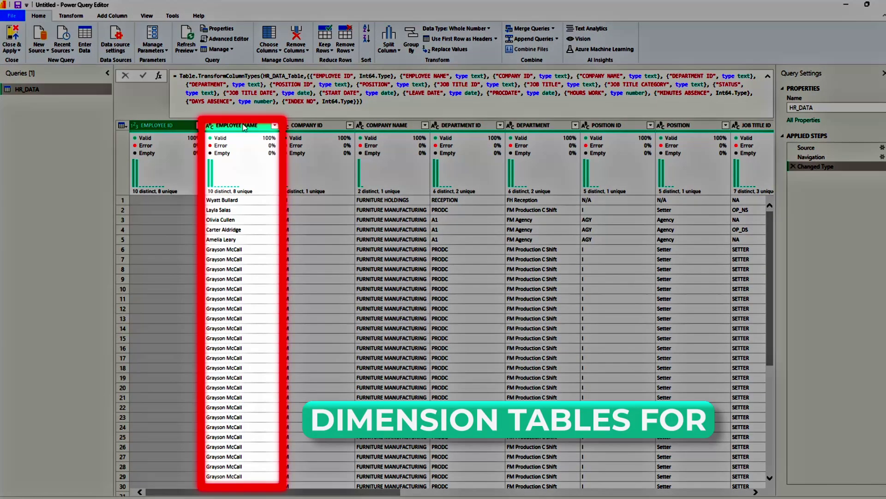
click(244, 125)
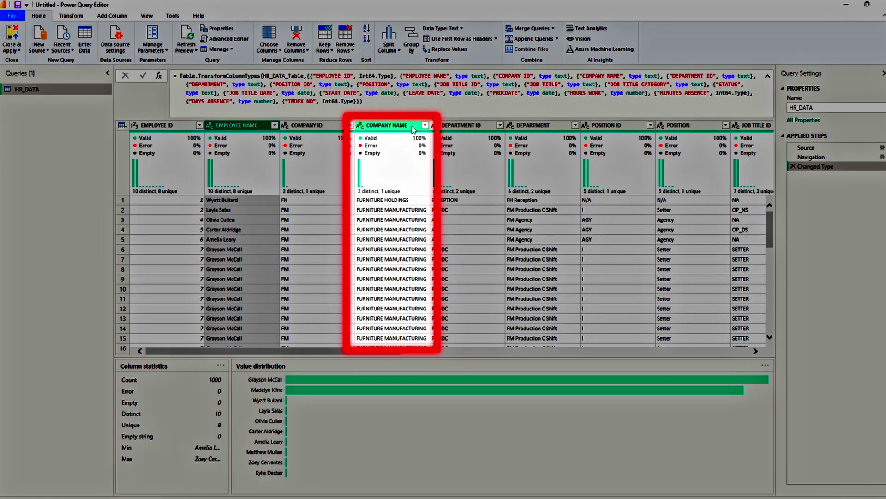
click(404, 126)
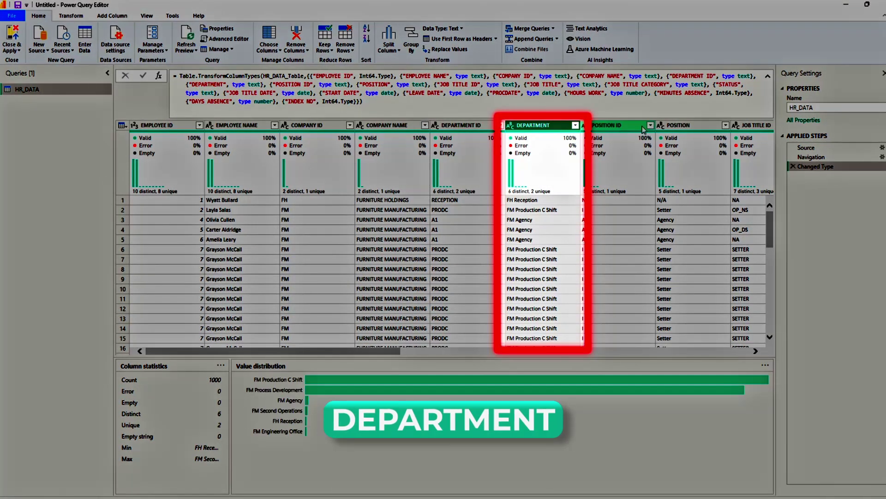
click(681, 125)
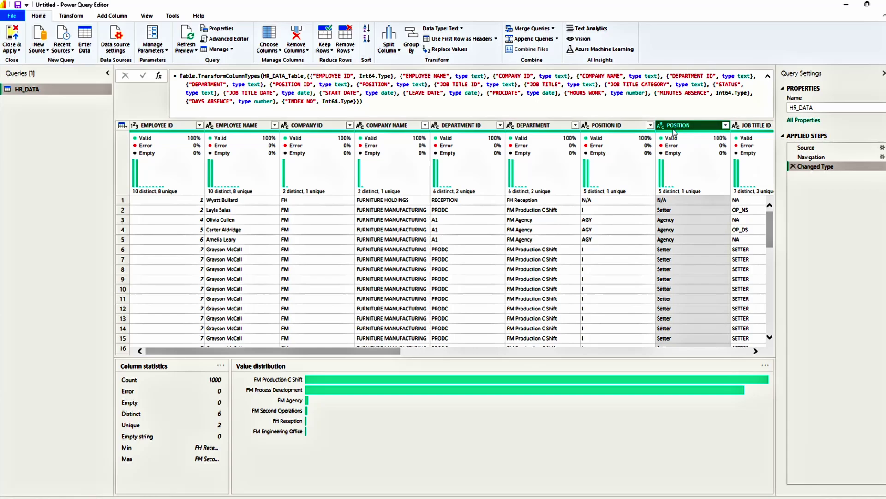
drag(258, 352, 438, 352)
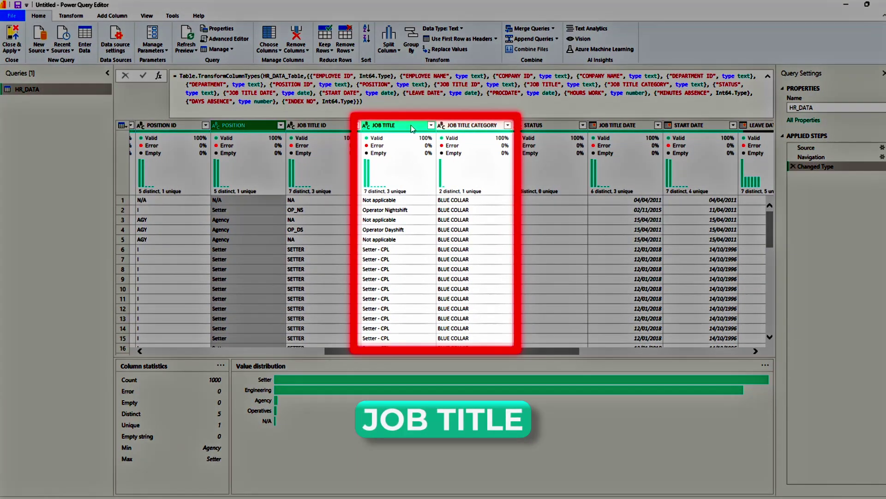
click(412, 126)
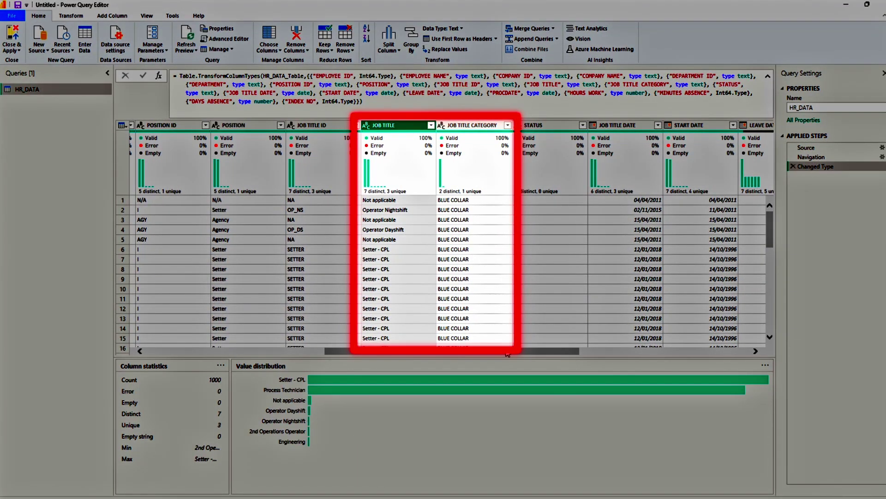
drag(508, 352, 602, 352)
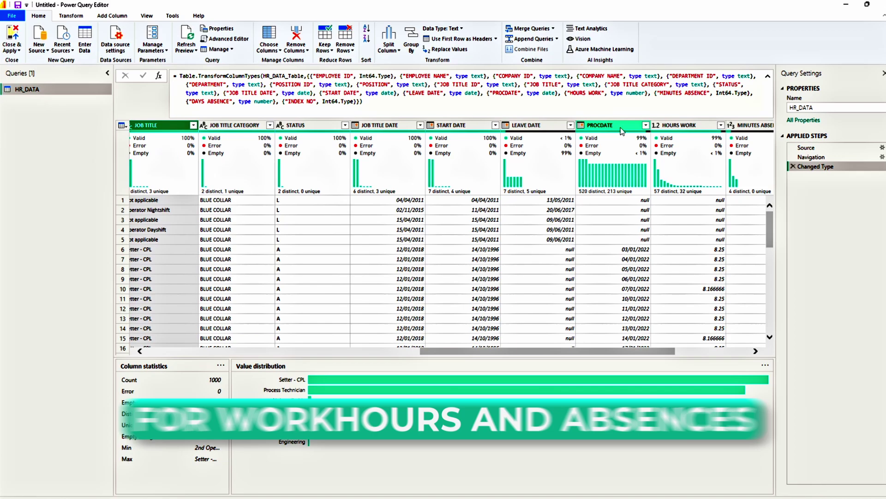
click(683, 127)
click(742, 127)
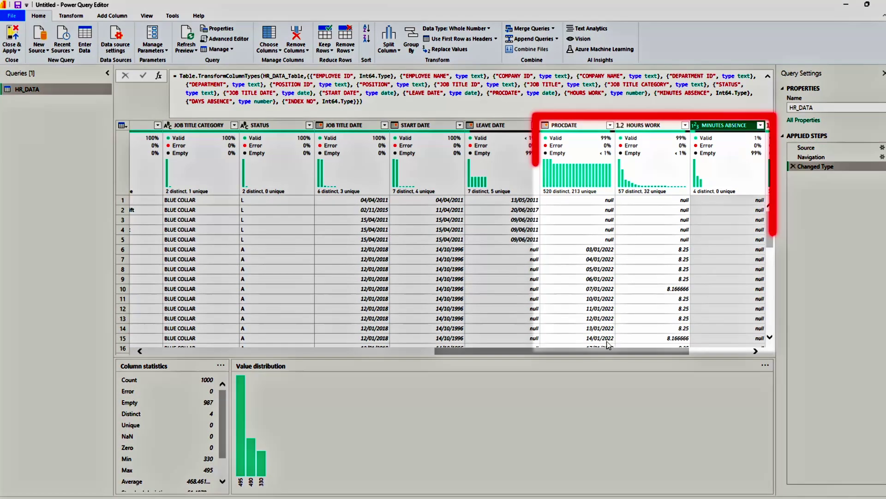
drag(607, 351, 669, 352)
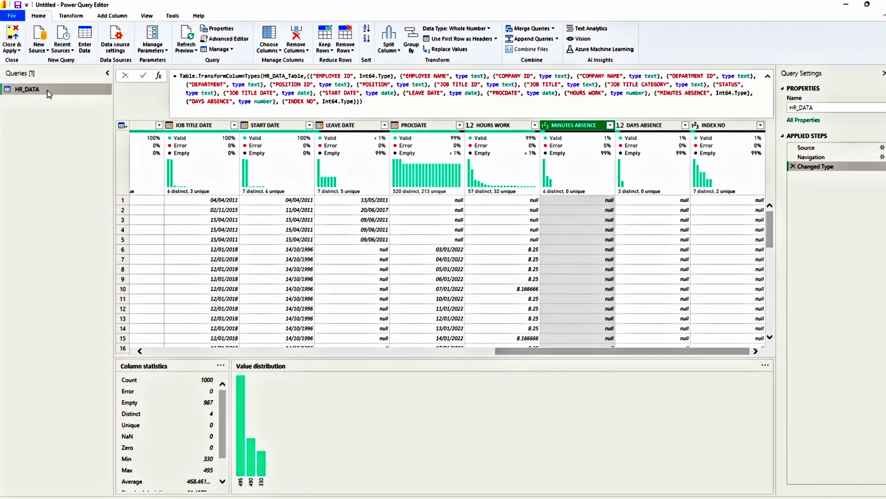
Duplicate the HR_DATA query and name the copy DimCompany
right_click(49, 92)
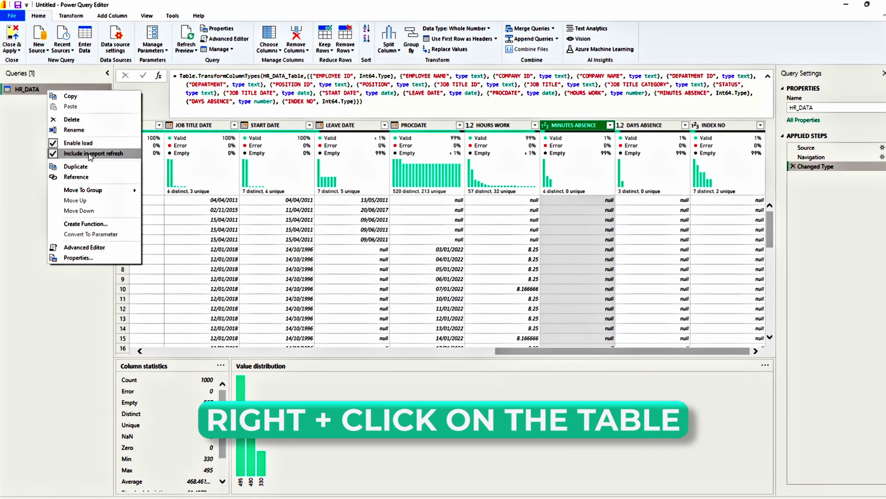
click(76, 166)
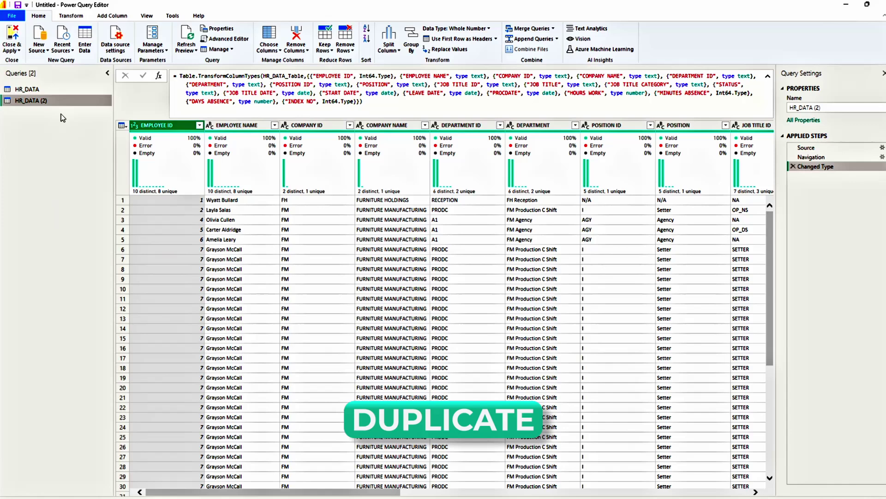
text(DimCompany)
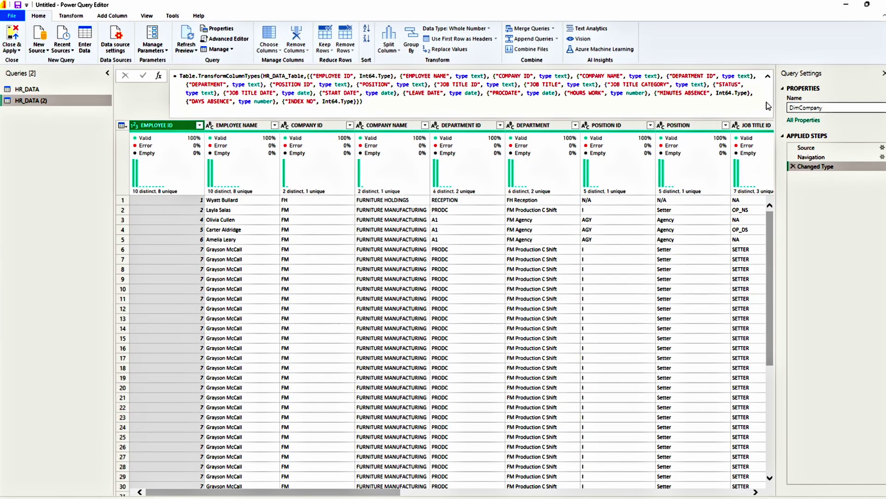
Reduce DimCompany to the COMPANY ID and COMPANY NAME columns and remove its duplicate rows
click(310, 125)
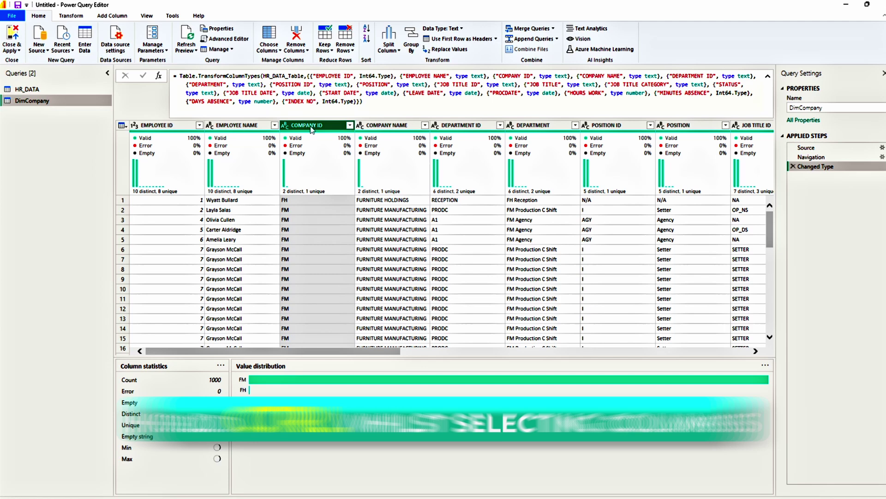
ctrl+click(387, 125)
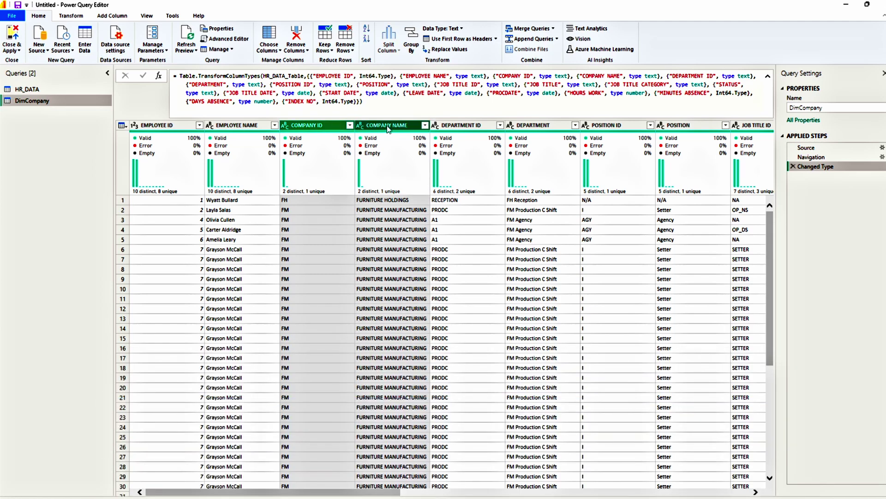
right_click(387, 127)
click(435, 154)
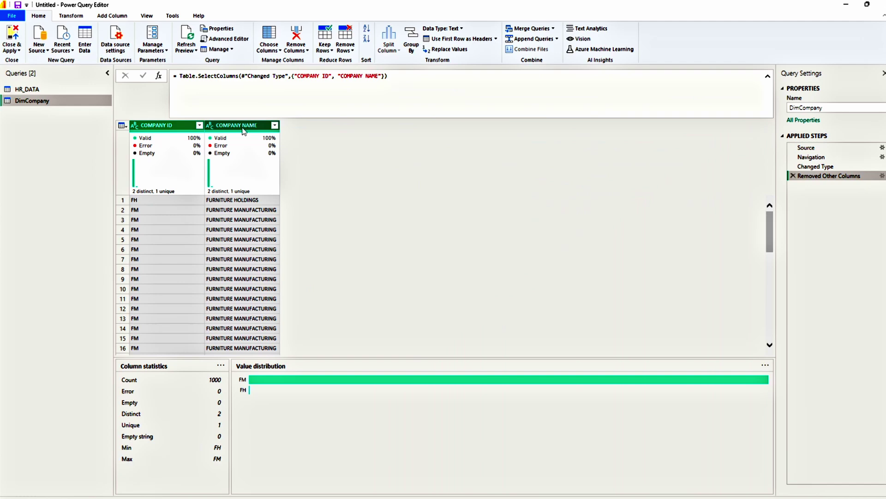
right_click(244, 131)
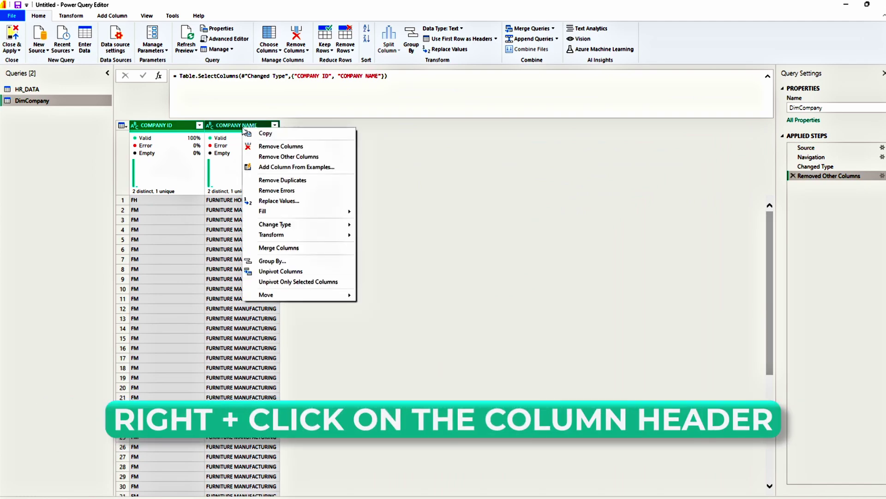
click(305, 176)
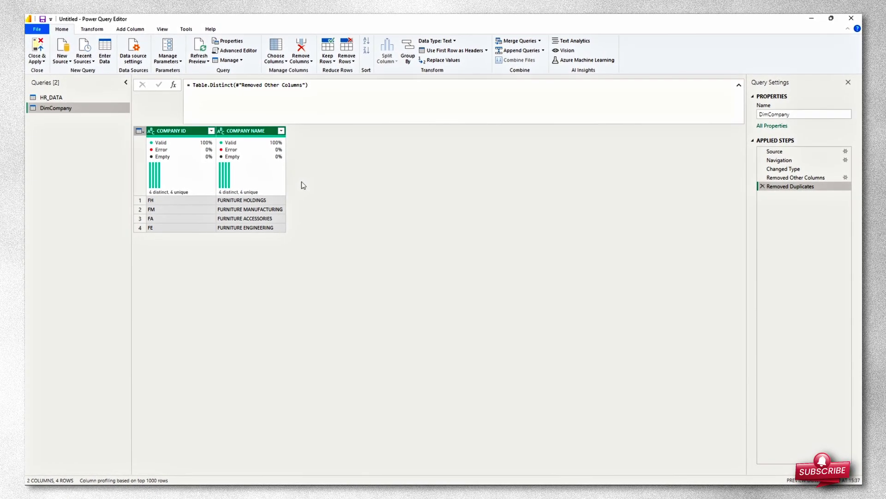
click(272, 200)
click(276, 209)
click(277, 218)
click(279, 227)
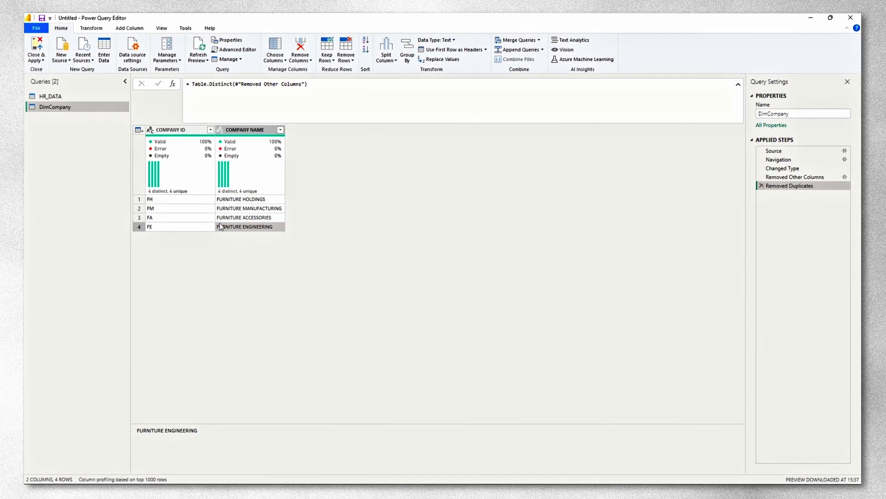
click(188, 227)
Duplicate the HR_DATA query again and name the copy DimDepartment
click(93, 95)
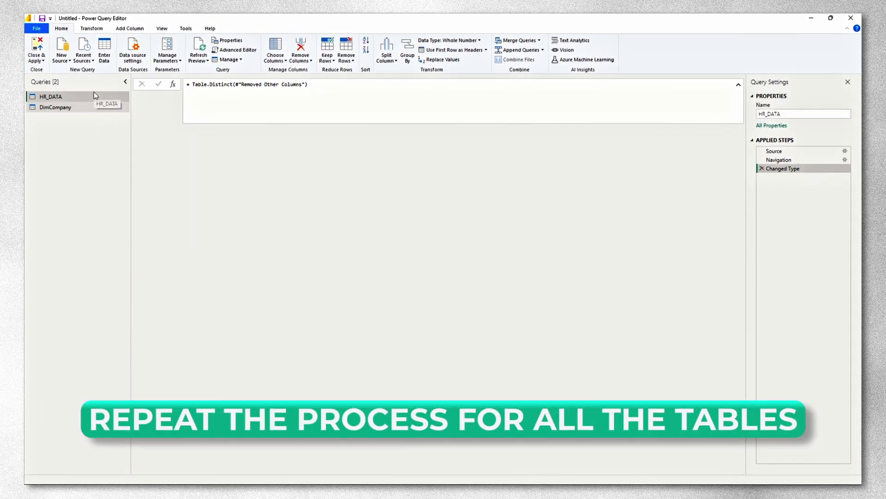
right_click(93, 96)
click(120, 164)
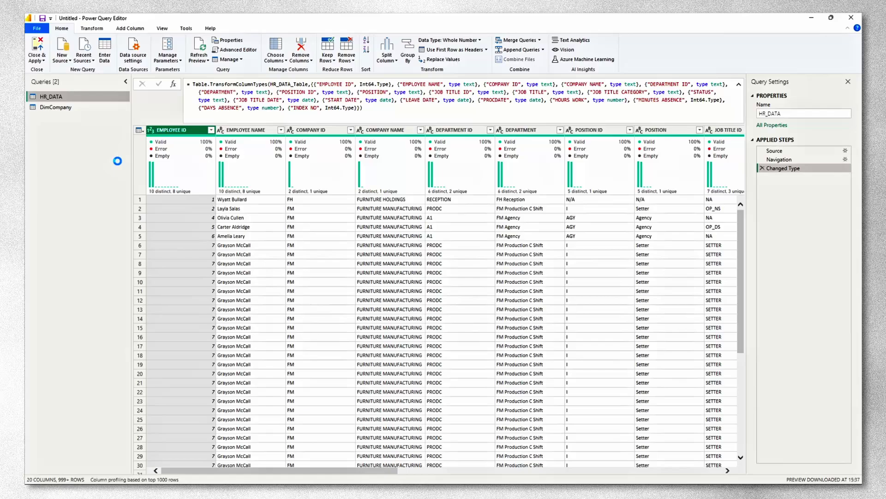
click(767, 114)
text(DimDepartment)
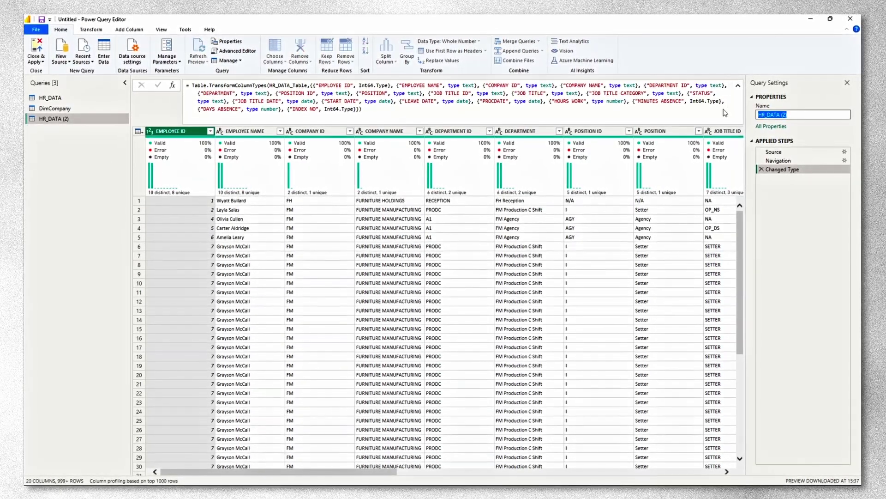
key(Return)
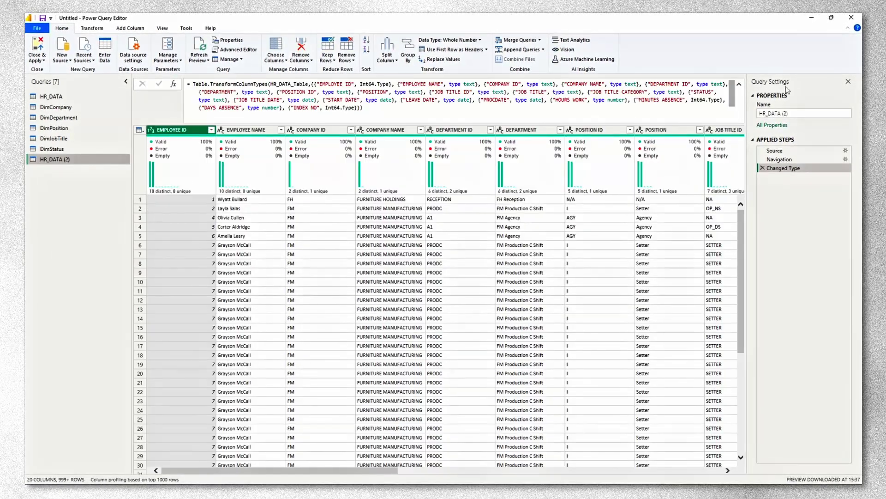
Review the contents of HR_DATA, DimCompany, DimDepartment, DimPosition, DimJobTitle and FactWorkhours one after another
click(82, 99)
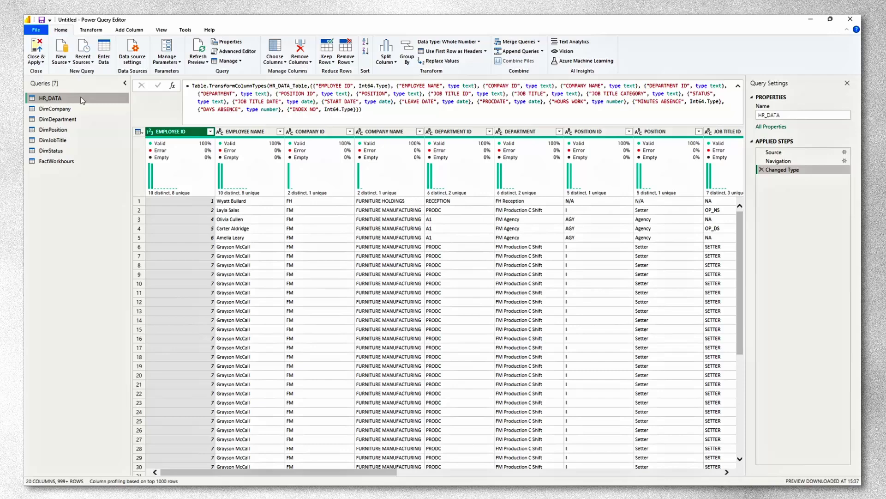
click(87, 110)
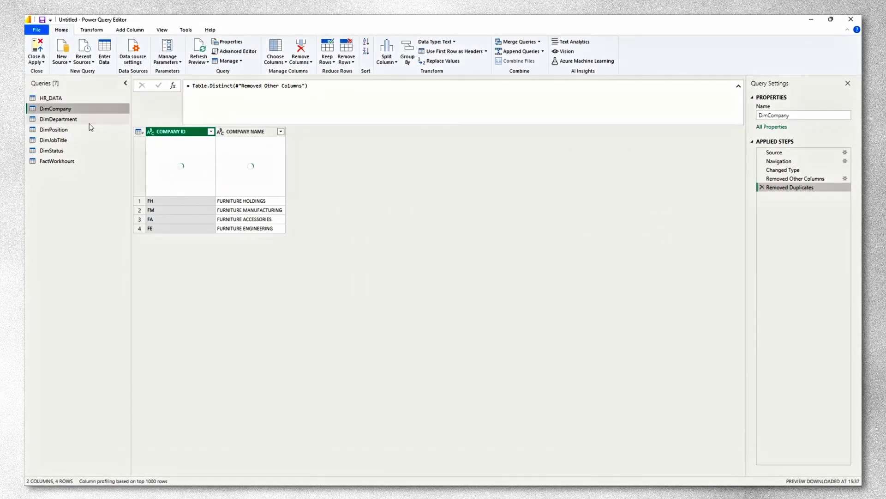
click(85, 120)
click(81, 131)
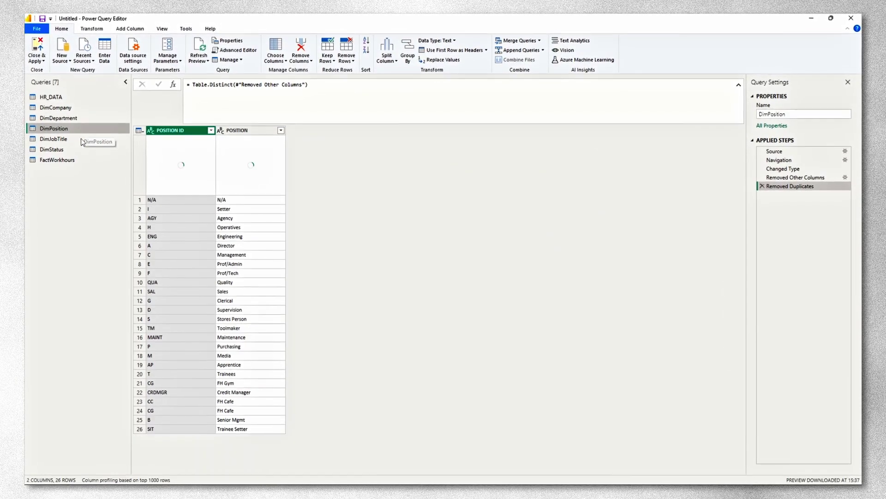
click(80, 142)
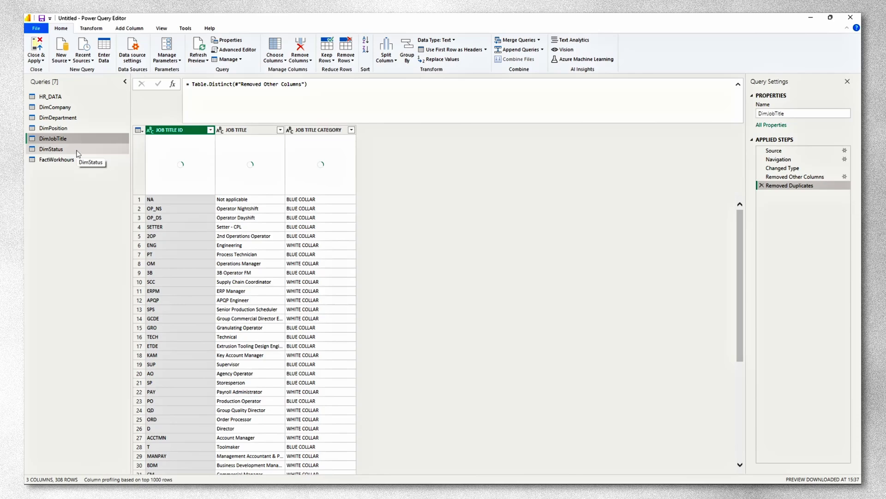
click(80, 161)
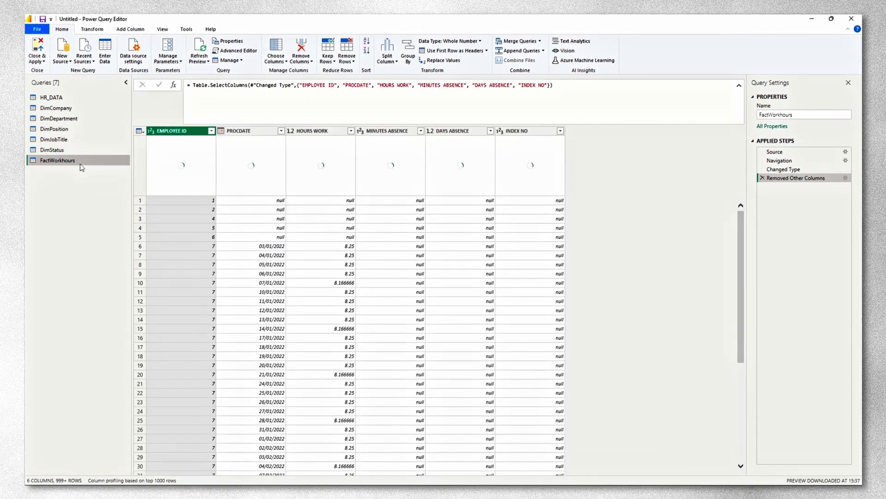
Rename the original HR_DATA query to DimEmployees
click(74, 98)
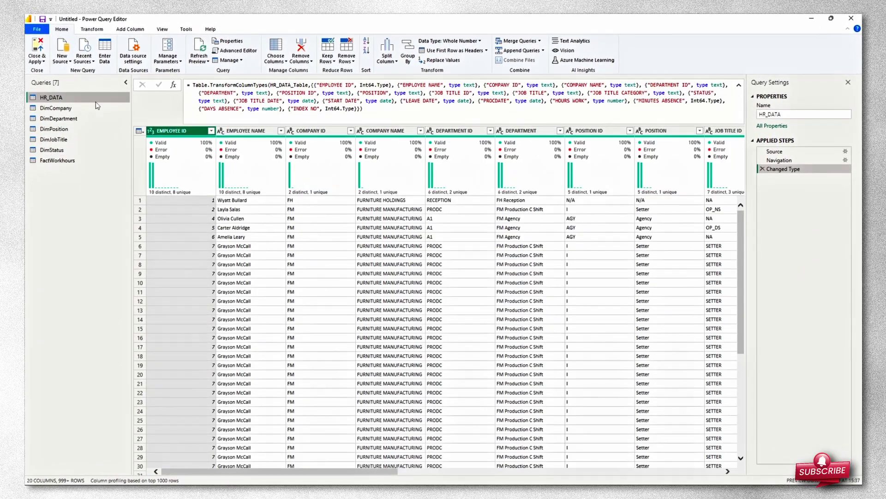
double_click(767, 115)
text(DimEmployees)
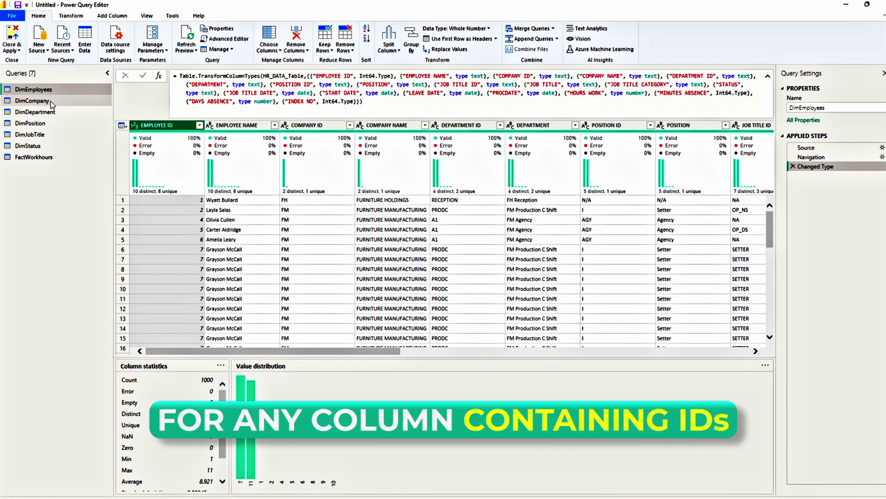
Look at DimCompany, and check the ID, work date, hours and absence columns of DimEmployees for null values
click(76, 106)
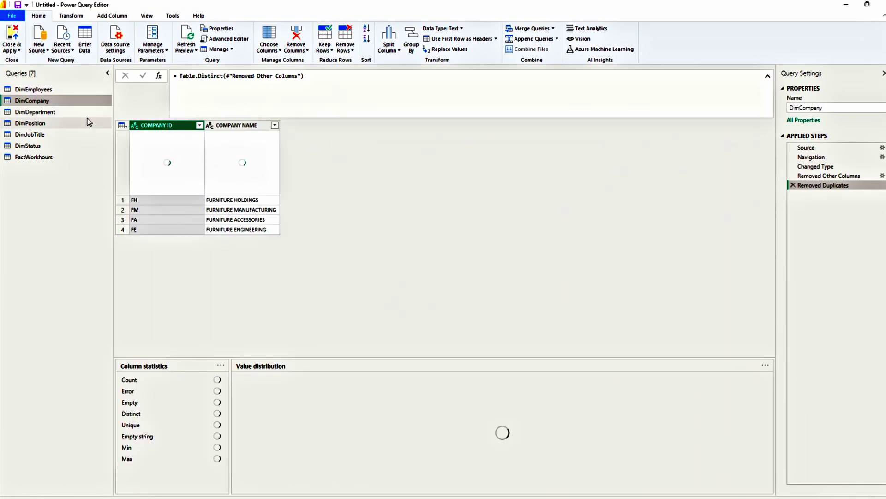
click(50, 89)
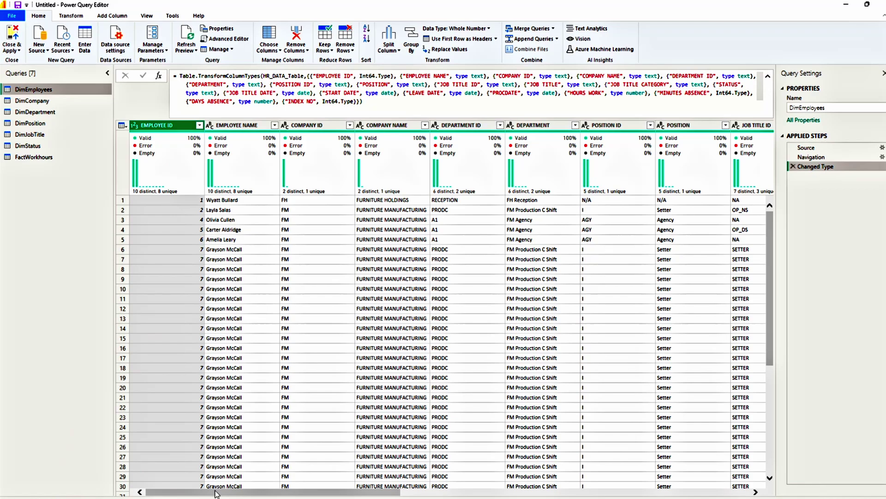
drag(217, 493, 561, 493)
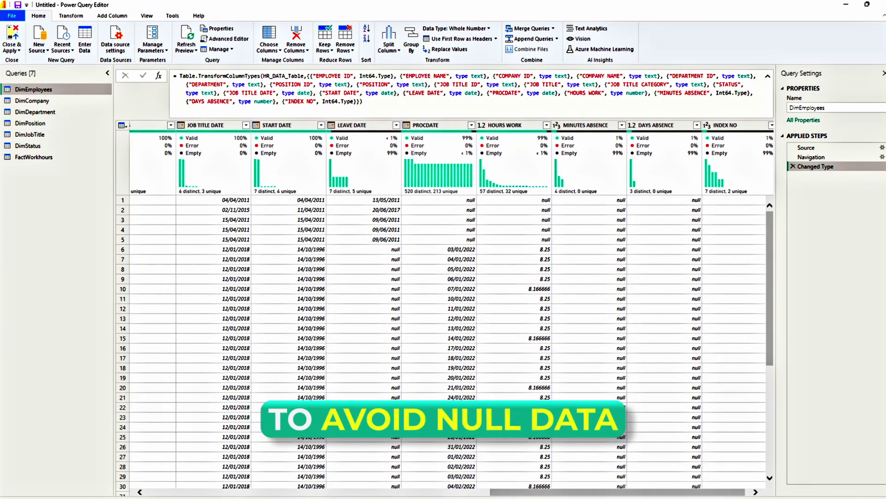
click(478, 199)
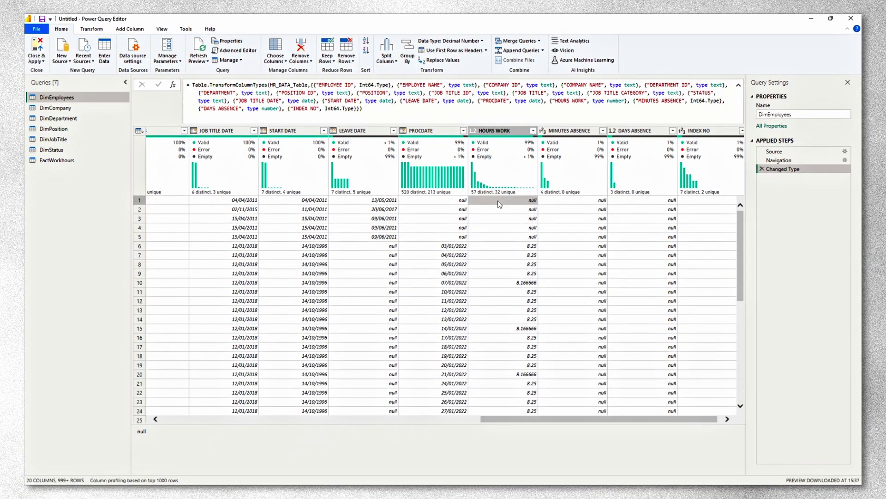
drag(522, 440, 173, 440)
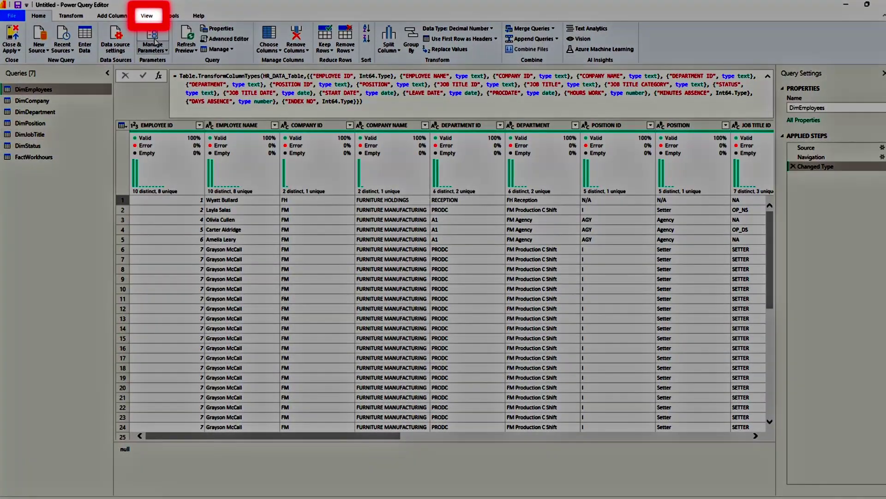
Set the column profiling of DimEmployees to be based on the entire data set
click(147, 16)
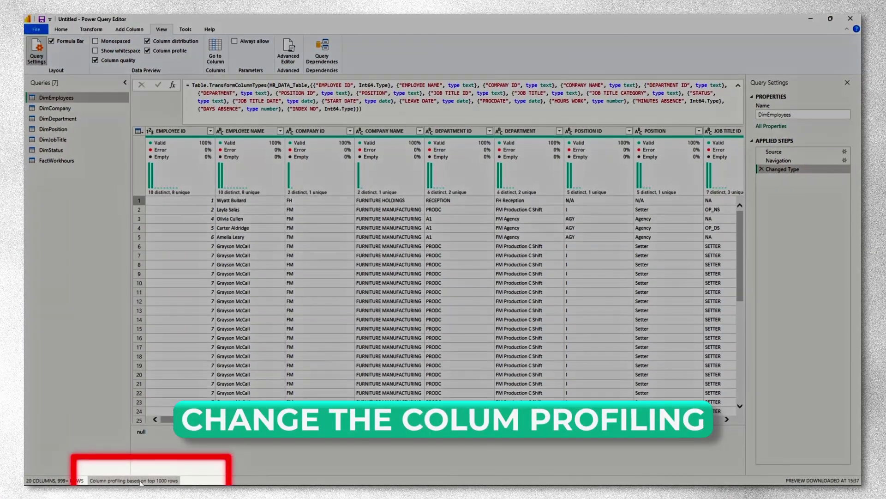
click(134, 481)
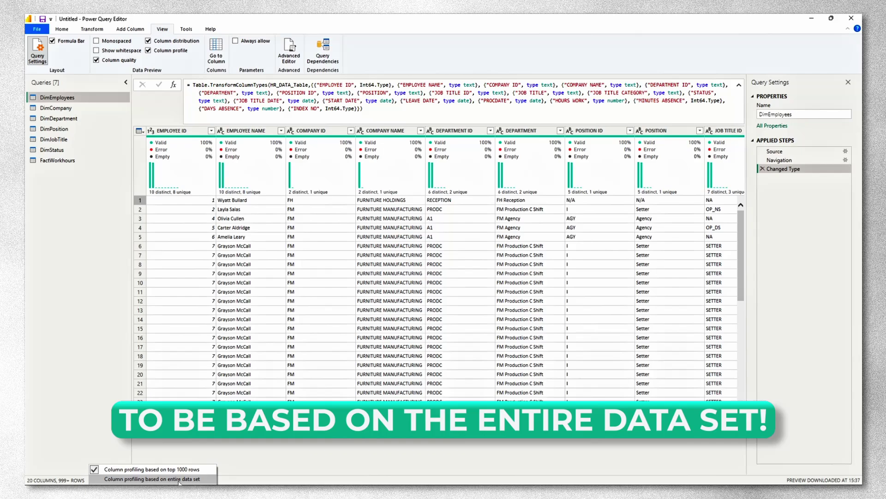
click(179, 478)
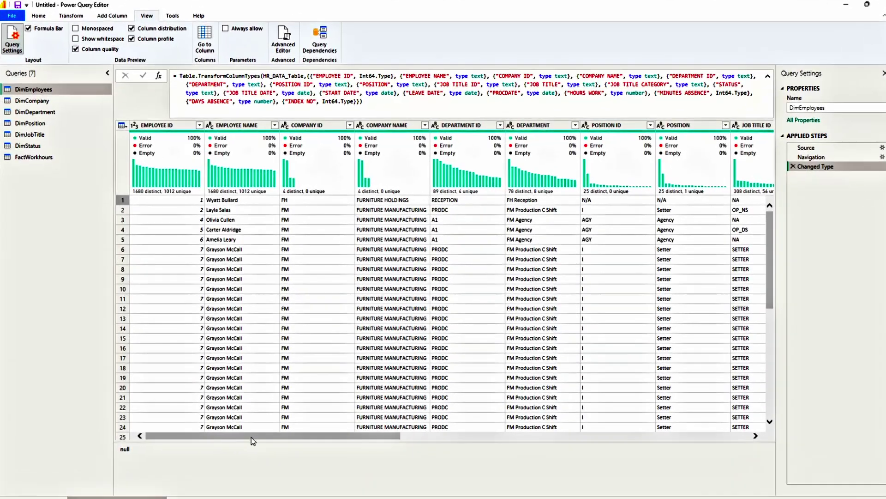
mouse_move(251, 440)
mouse_down()
mouse_move(617, 440)
mouse_move(250, 439)
mouse_up()
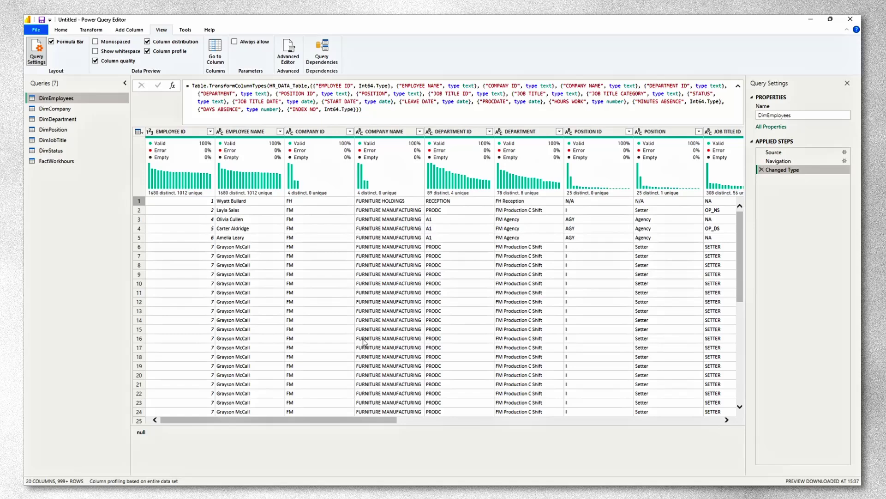
Compare the COMPANY ID column of DimEmployees with the company ID and name columns in DimCompany
click(392, 130)
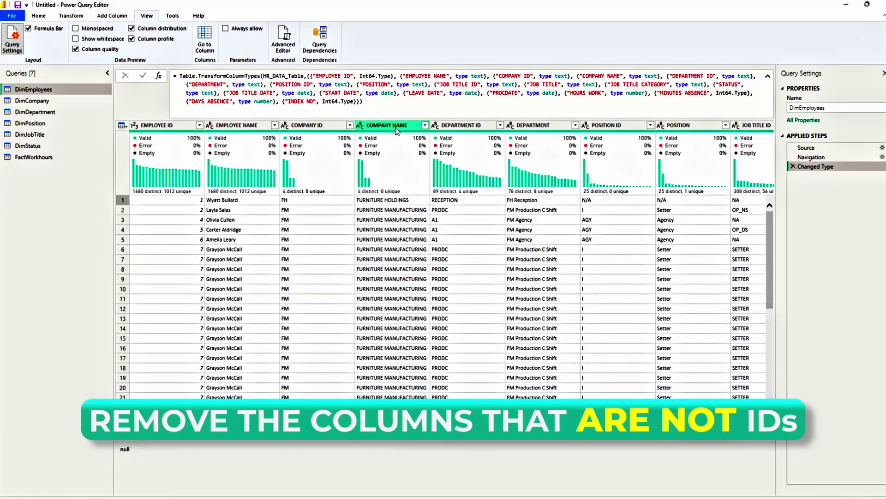
ctrl+click(641, 129)
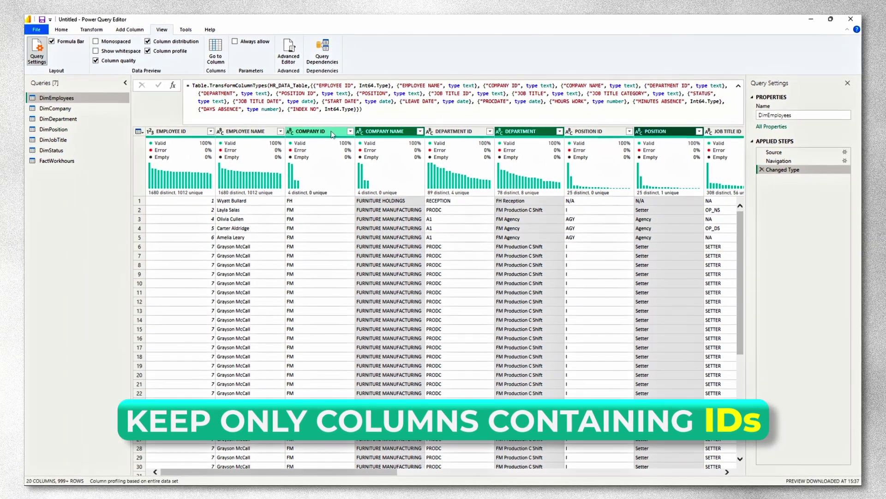
click(323, 132)
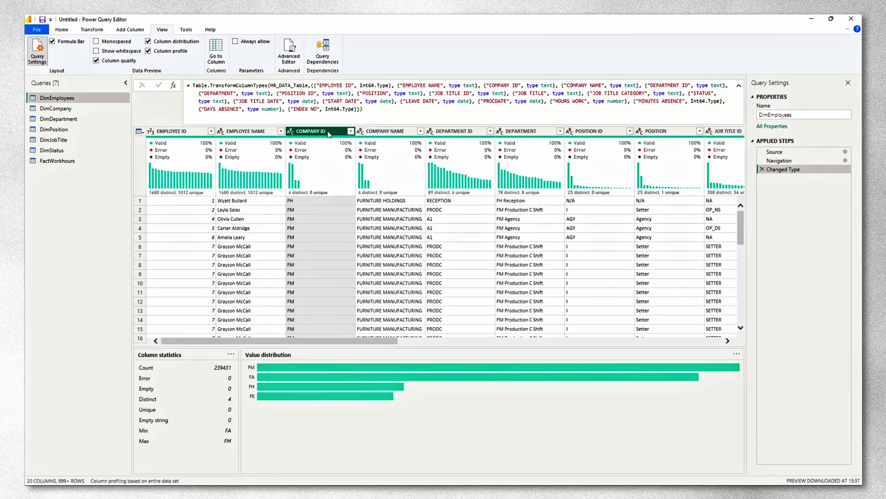
click(78, 107)
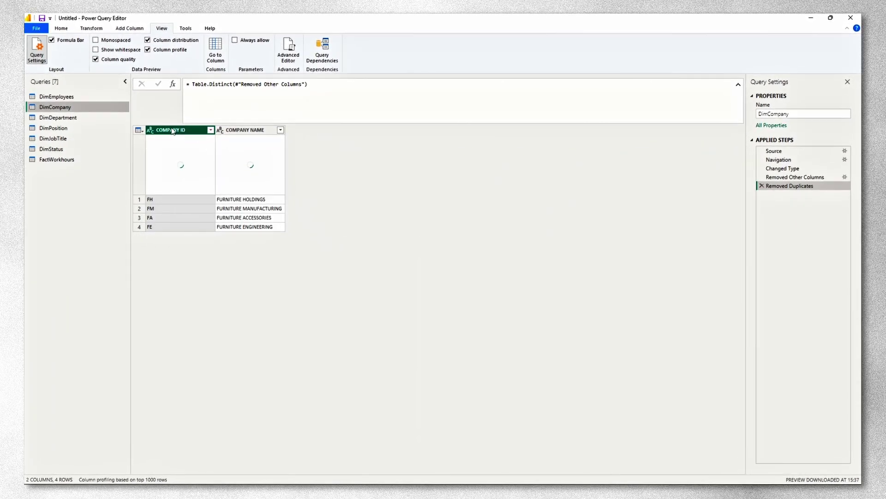
click(56, 98)
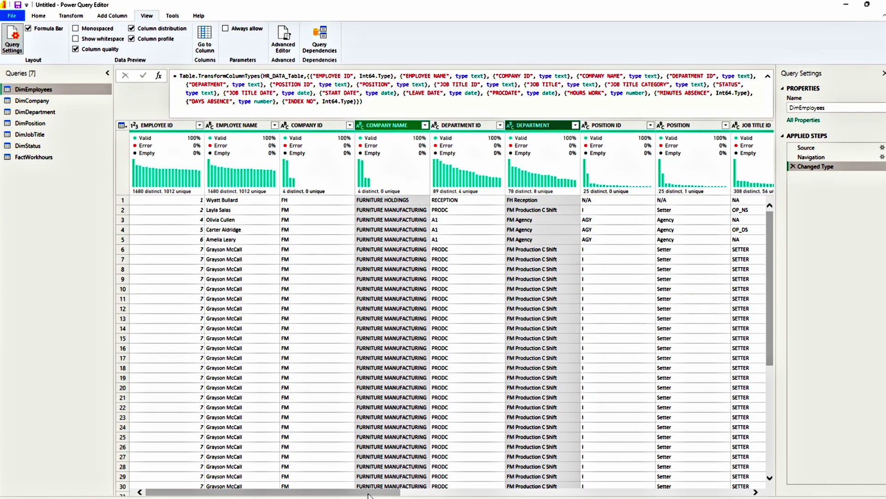
Remove COMPANY NAME, DEPARTMENT, POSITION, JOB TITLE, JOB TITLE CATEGORY, PROCDATE, HOURS WORK, MINUTES ABSENCE, DAYS ABSENCE and INDEX NO from DimEmployees
drag(369, 493, 537, 493)
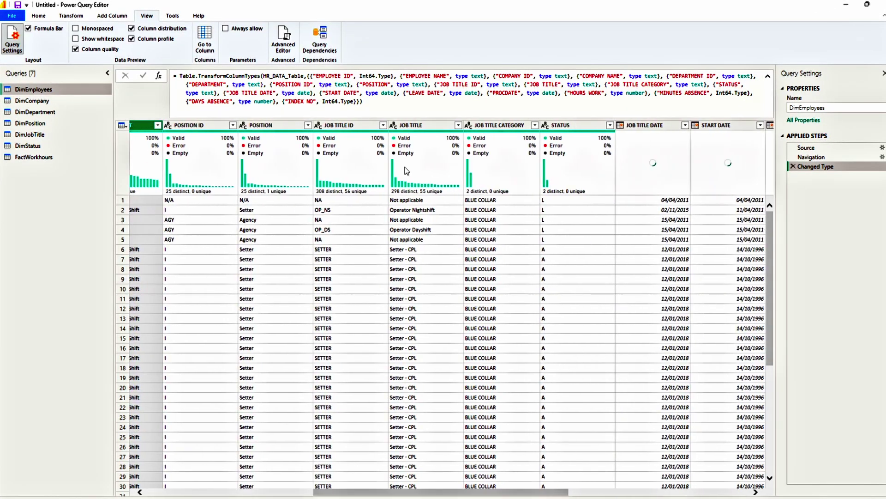
scroll(464, 260, right, 5)
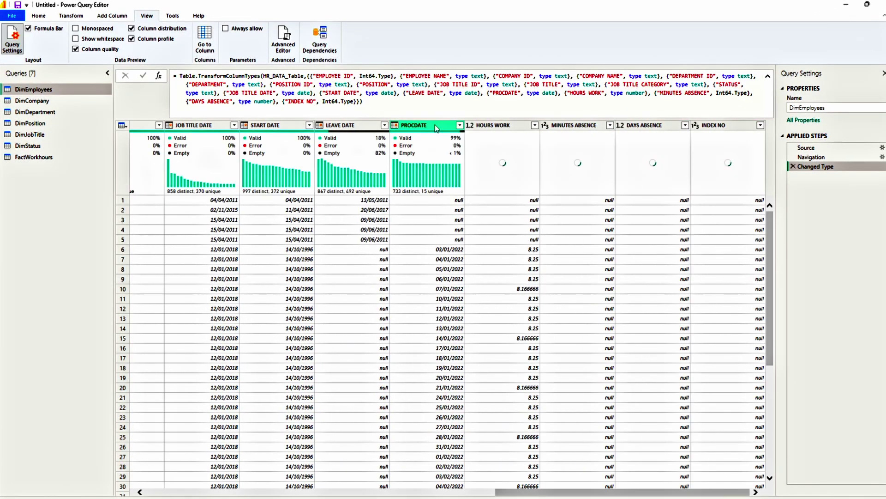
shift+click(713, 125)
right_click(713, 125)
click(729, 146)
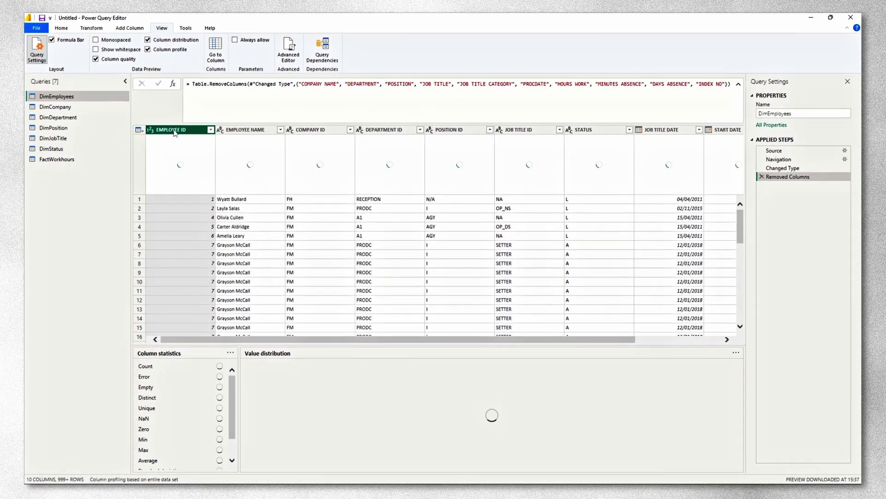
Remove duplicate rows from DimEmployees based on the EMPLOYEE ID column
right_click(174, 134)
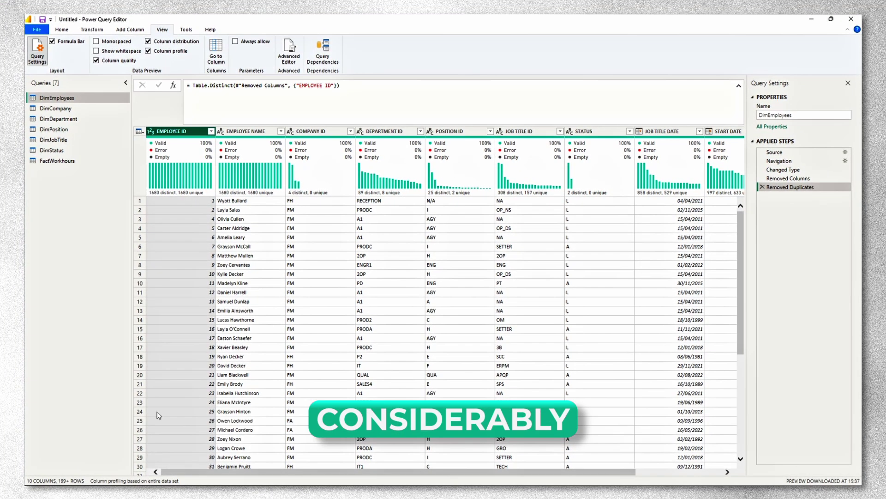
mouse_move(159, 193)
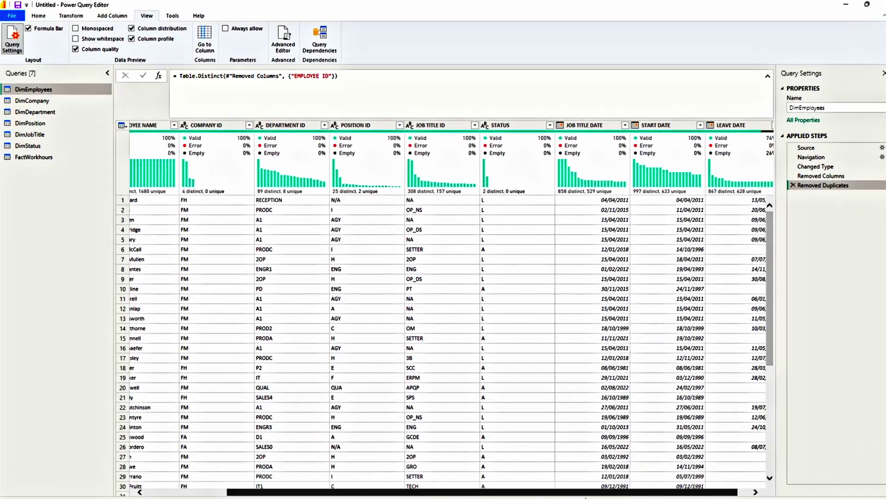
Replace the null values in the LEAVE DATE column of DimEmployees with 01/01/1900
scroll(444, 465, right, 3)
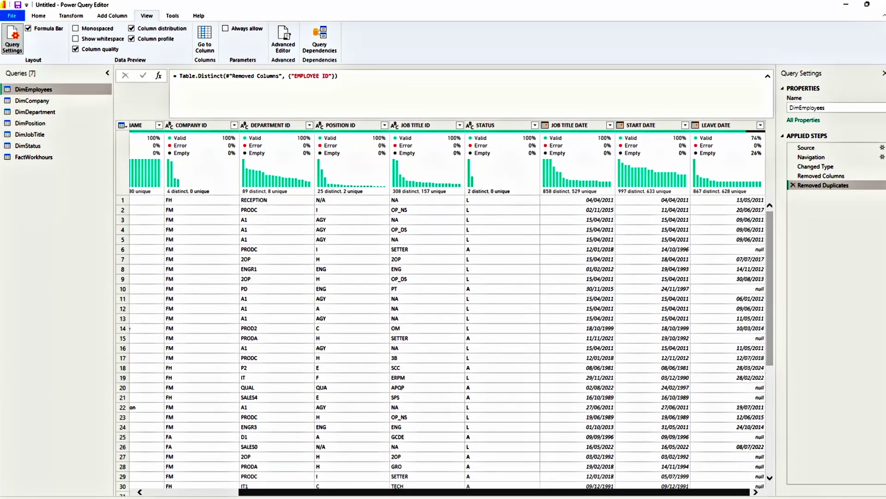
click(733, 126)
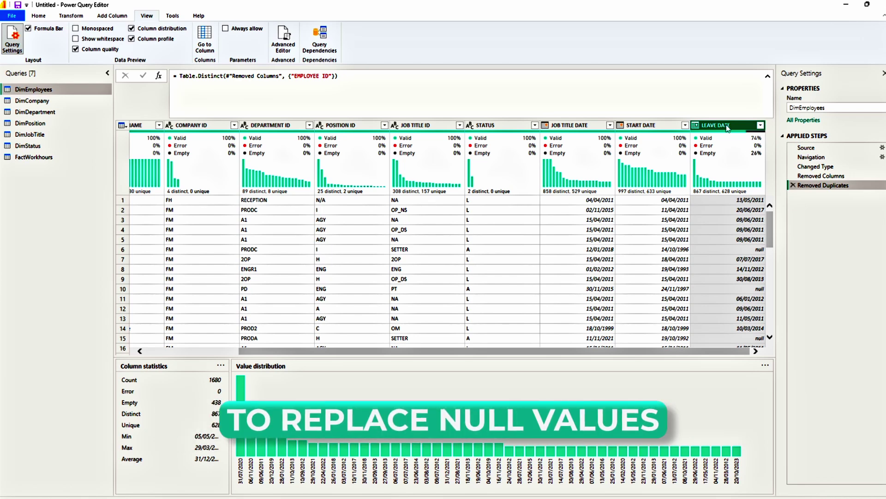
right_click(727, 127)
click(747, 234)
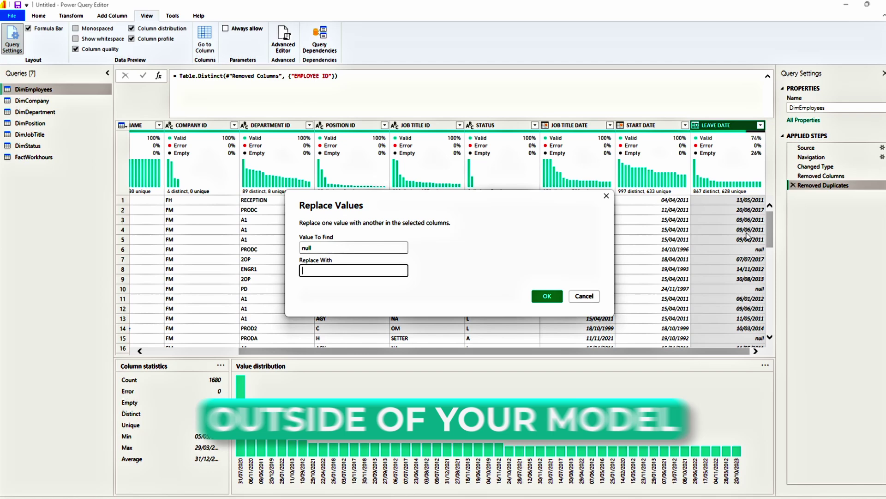
text(01/01/1900)
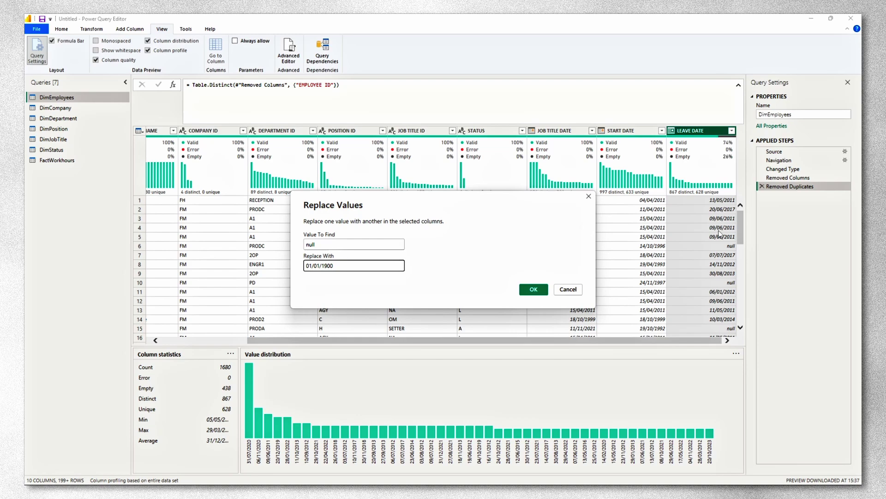
key(Return)
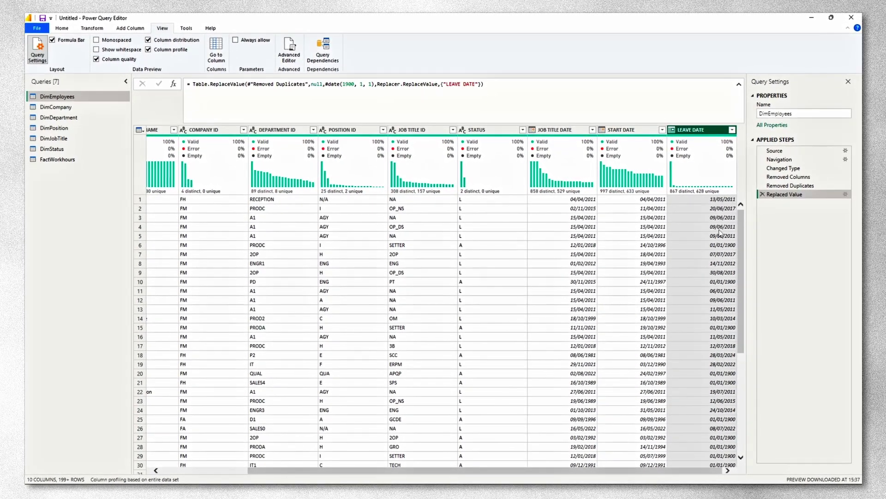
Check the ID columns of DimCompany and DimDepartment for duplicates using the distinct and unique counts and the DEPARTMENT ID value distribution
click(92, 107)
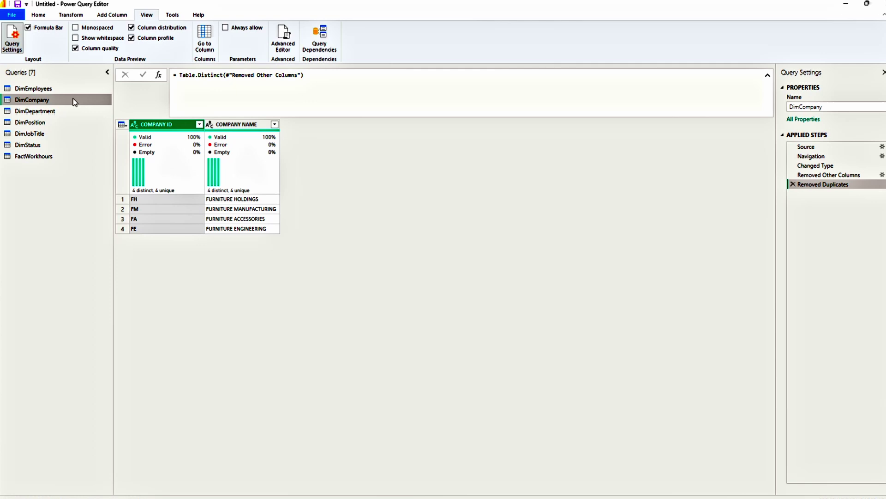
click(67, 111)
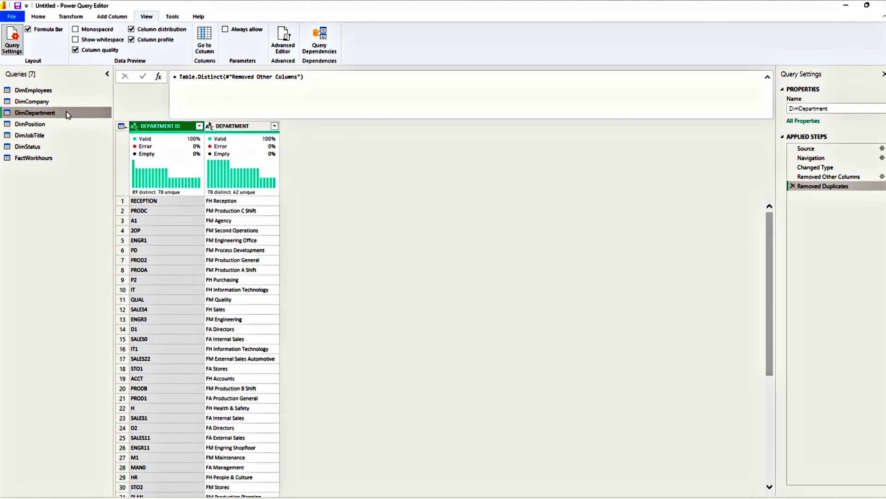
mouse_move(156, 193)
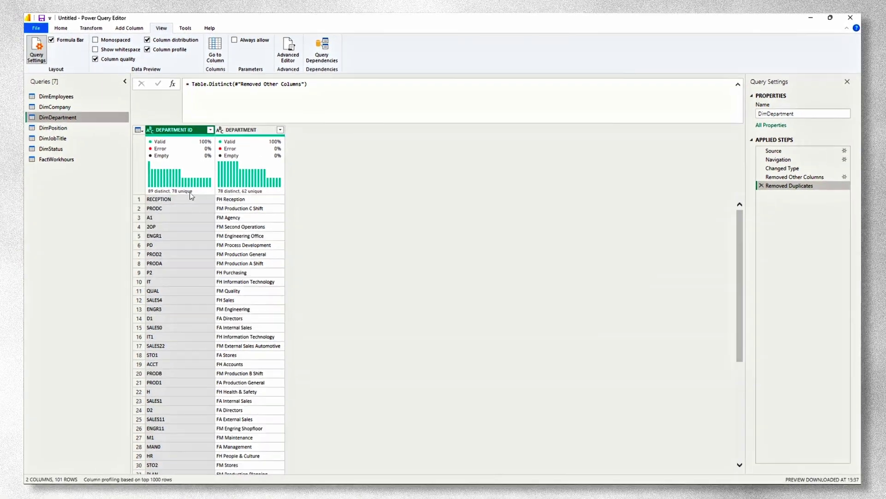
click(194, 131)
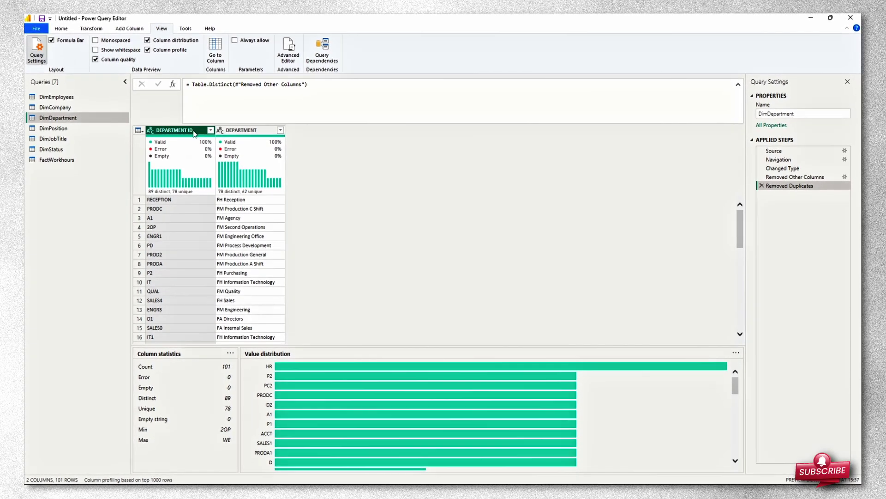
shift+click(244, 130)
click(178, 133)
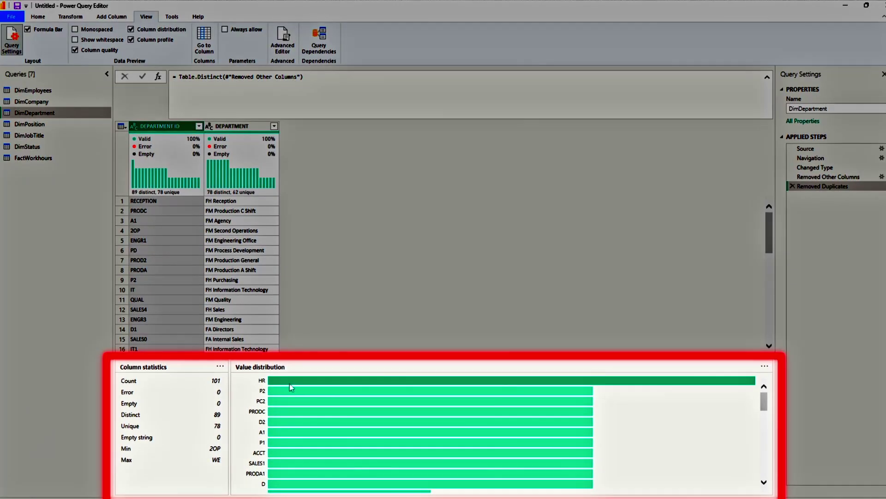
mouse_move(295, 381)
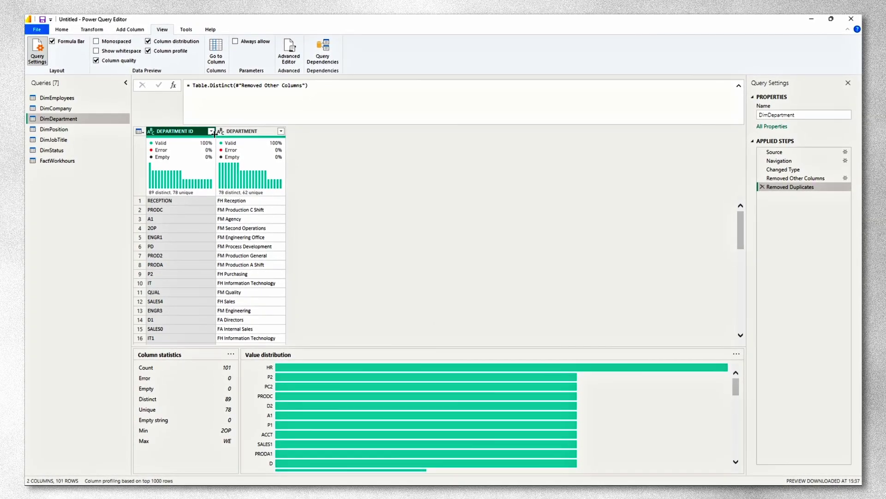
Sort DimDepartment by DEPARTMENT ID in ascending order and find the repeated HR rows
click(212, 132)
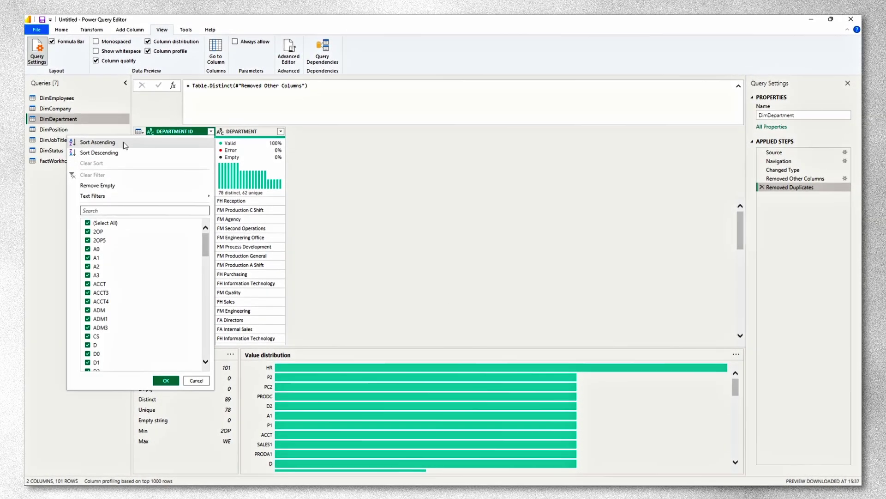
click(125, 144)
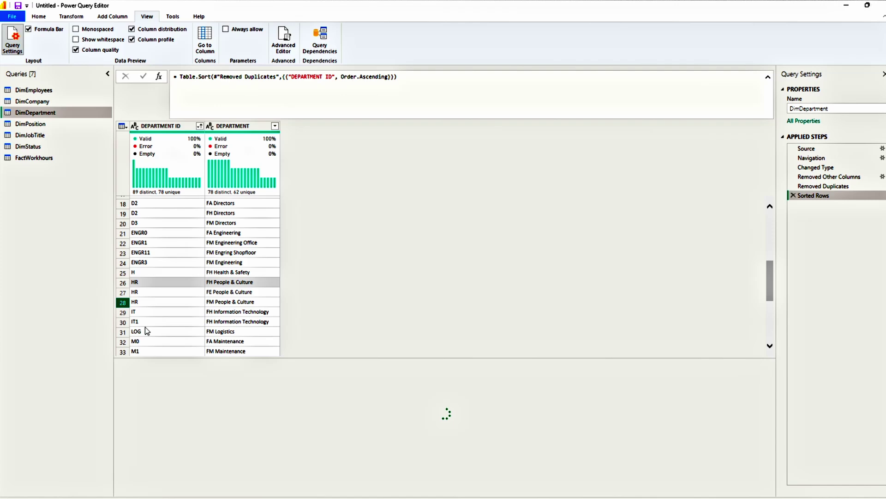
click(136, 287)
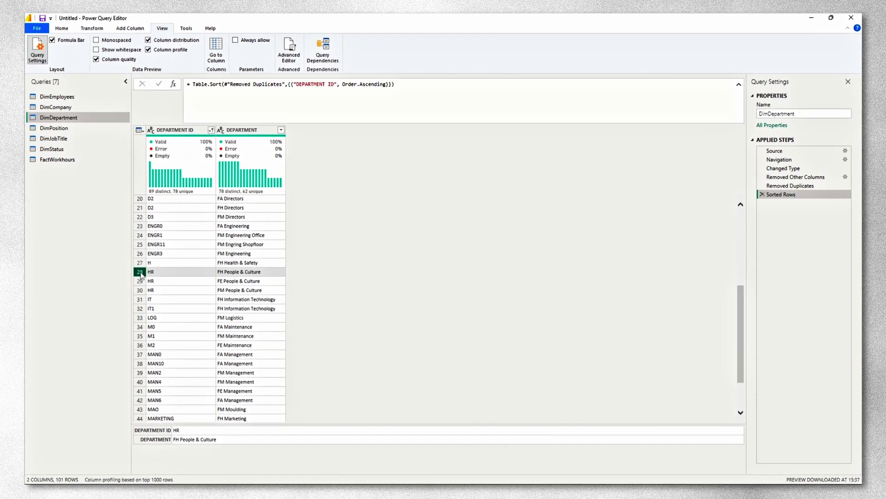
Add a custom step to DimDepartment with Table.ReplaceValue on #"Sorted Rows", using each [DEPARTMENT ID] as the old value
click(781, 194)
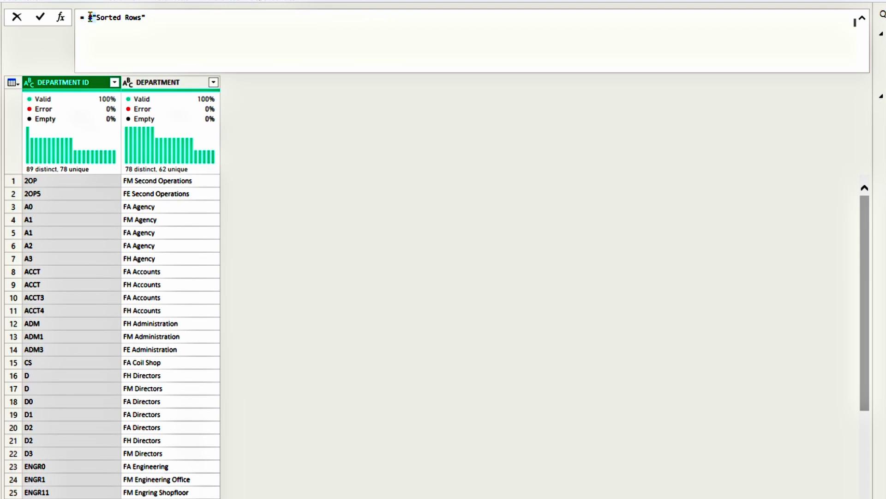
text(.ReplaceValue(#"Sort)
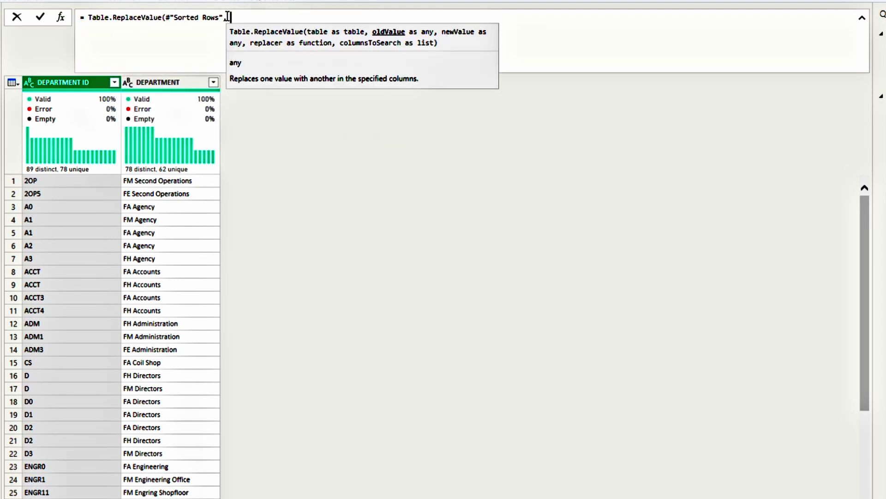
text(ed Rows", eac)
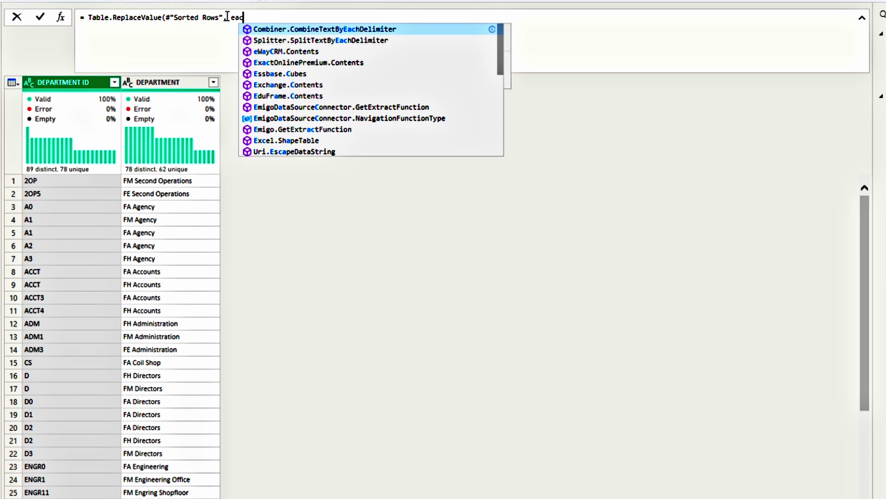
text(h [DEPARTMENT ID],)
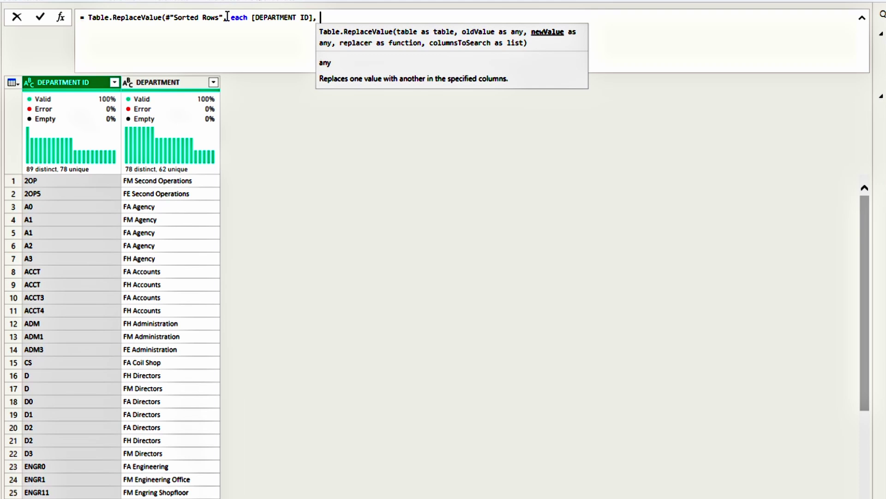
Enter the new-value condition: if DEPARTMENT ID is "HR" and DEPARTMENT is "FH People & Culture", return "HRFH", followed by else
text( each if )
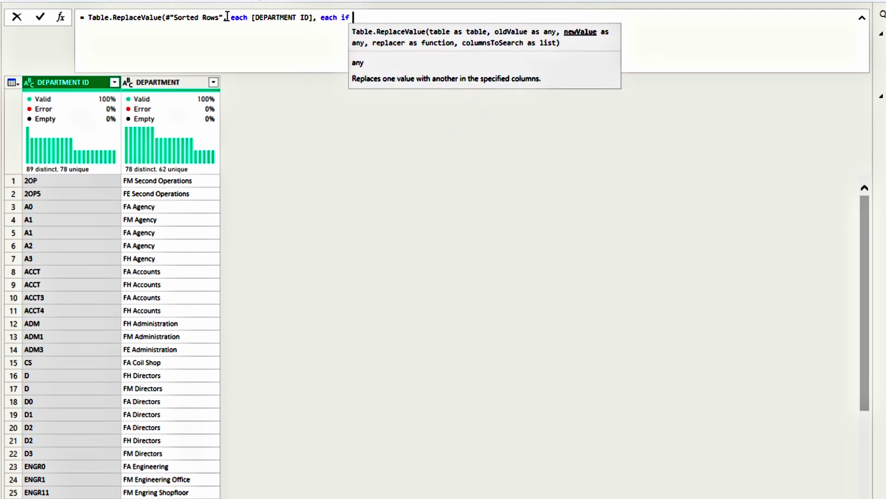
text(([DEPARTMENT ID)
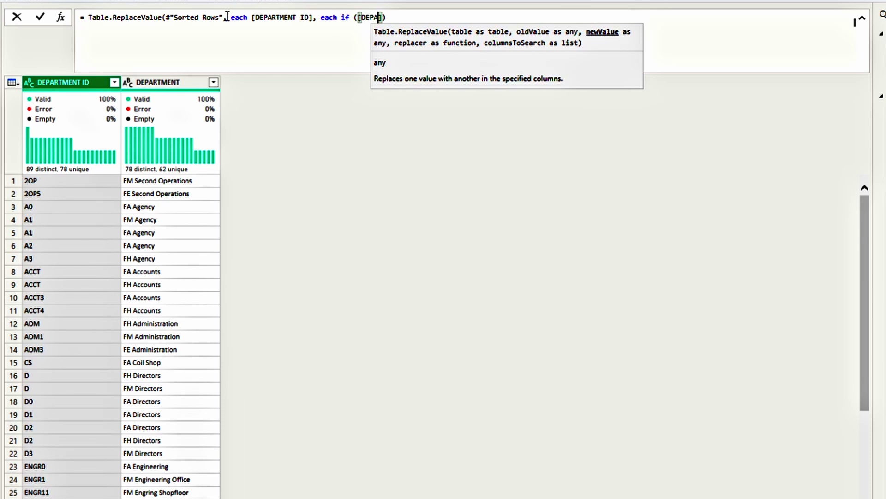
text(] = "HR" and )
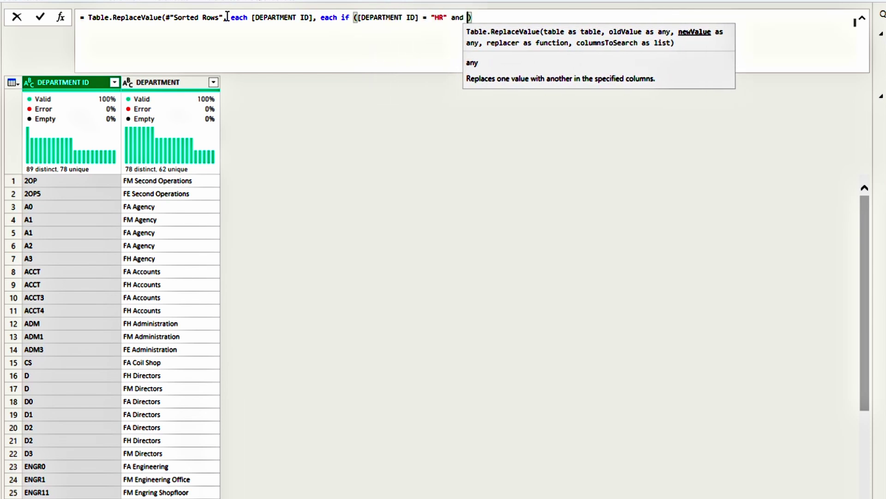
text([DEPARTMEN)
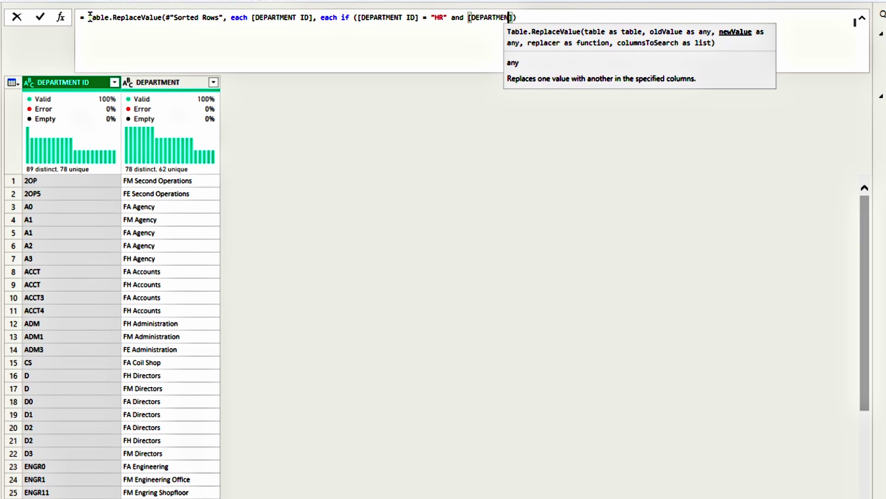
text(T] = "F)
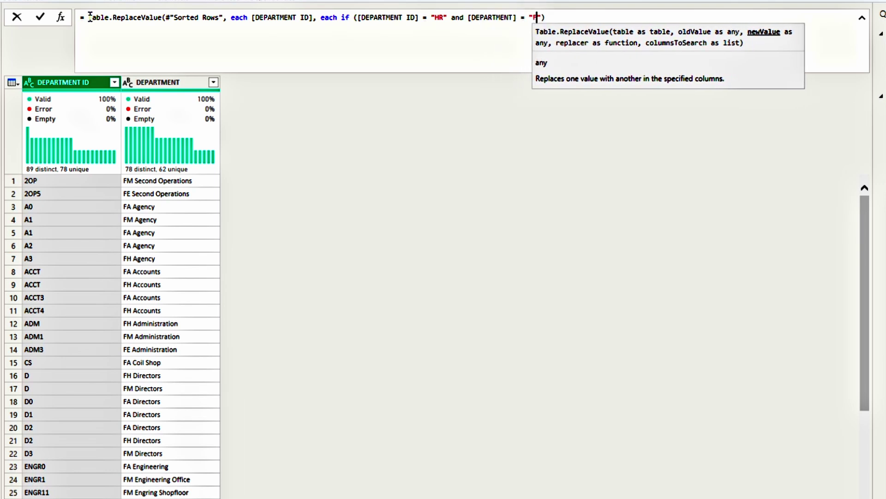
text(H People & )
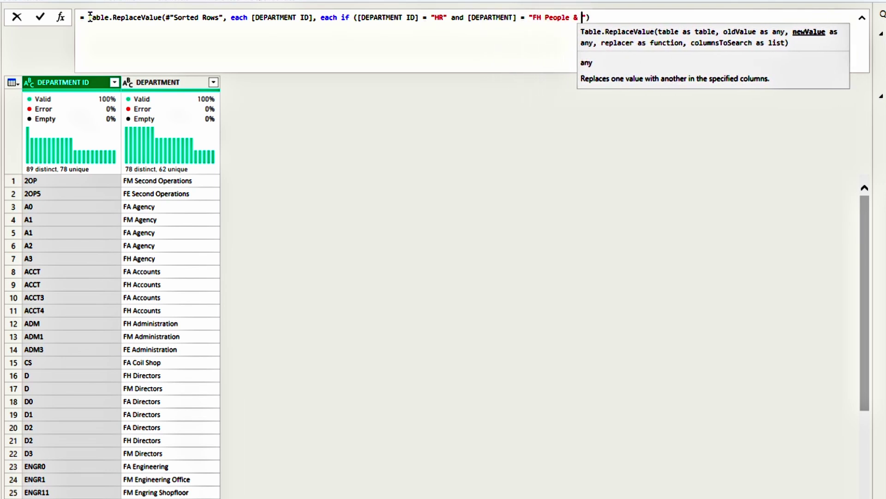
text(Culture") )
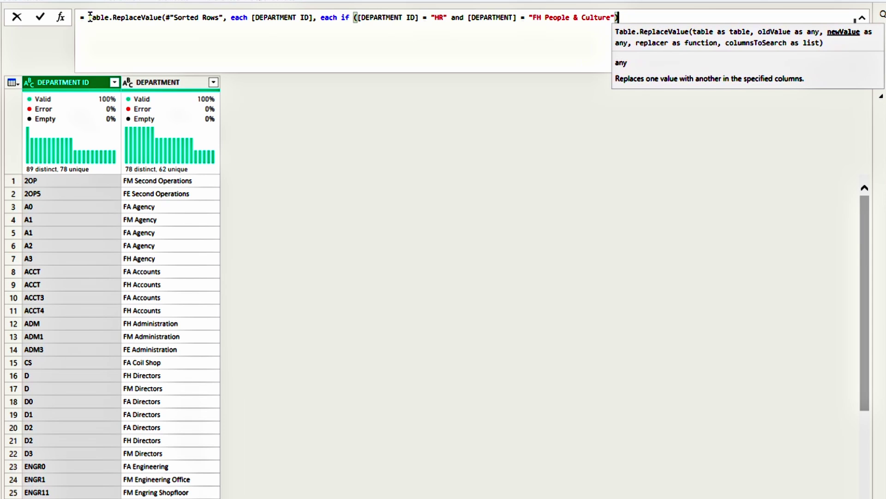
text(then)
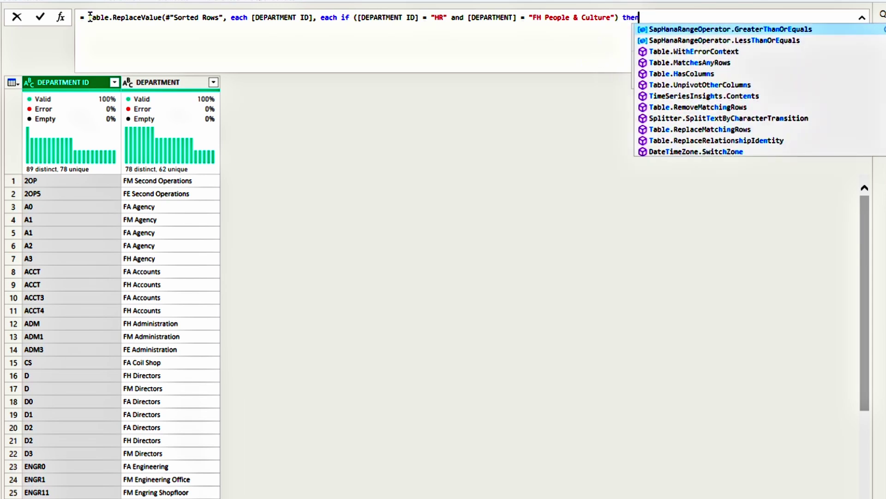
text( "HR)
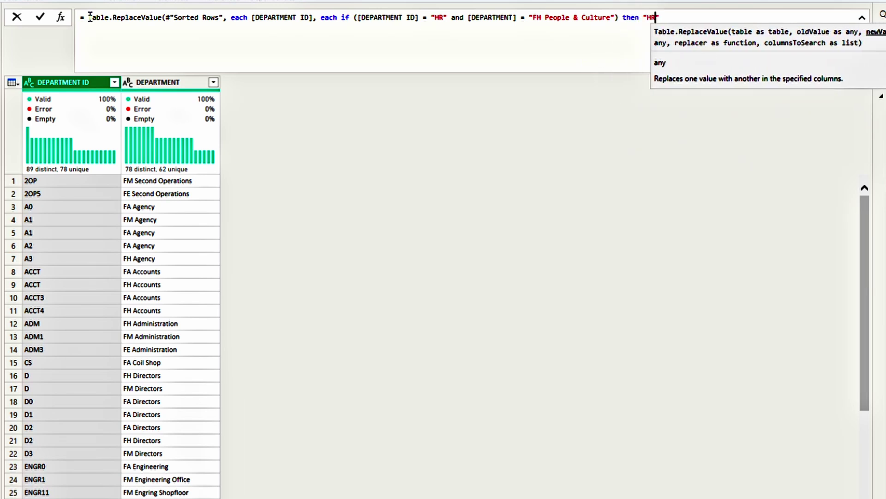
text(FH" else)
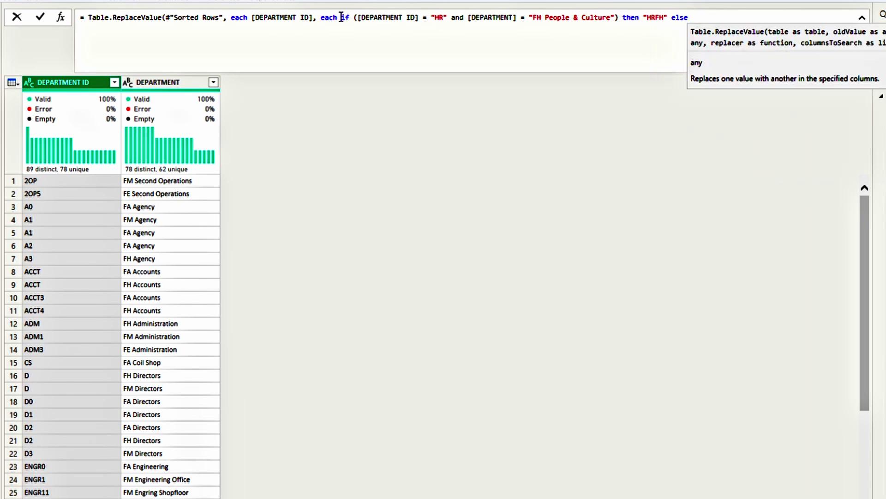
Reuse the condition for two more "HR" cases: "FH People & Culture" returning "HRFM" and "FE People & Culture" returning "HRFE"
drag(341, 17, 596, 21)
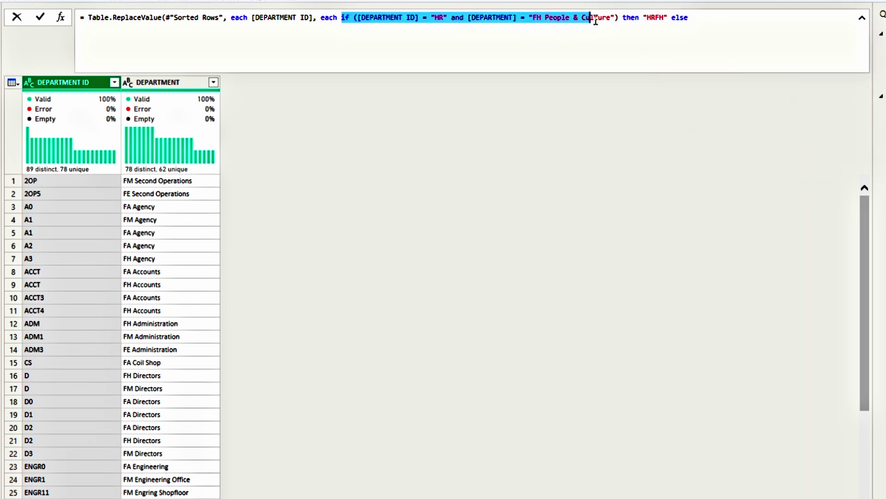
click(749, 15)
key(ctrl+v)
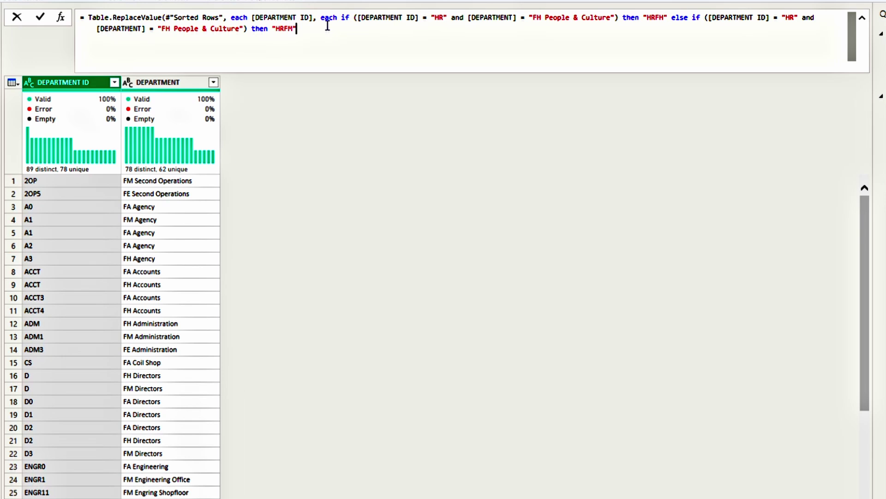
text(else)
text(if ([DEPARTMENT ID] = "HR" and [DEPARTMENT] = "FH People & Culture") then "HRFH")
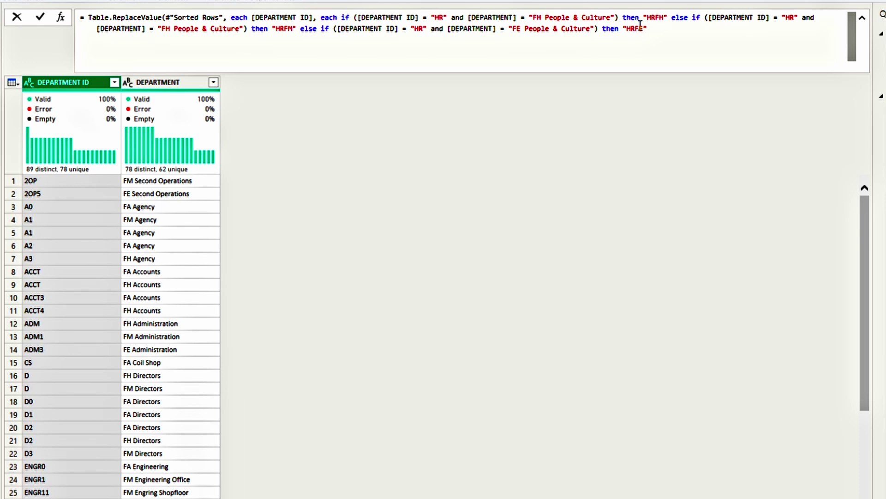
Finish the formula with else [DEPARTMENT ID], Replacer.ReplaceText and {"DEPARTMENT ID"}, and apply it
text(else [DEPARTMENT ID])
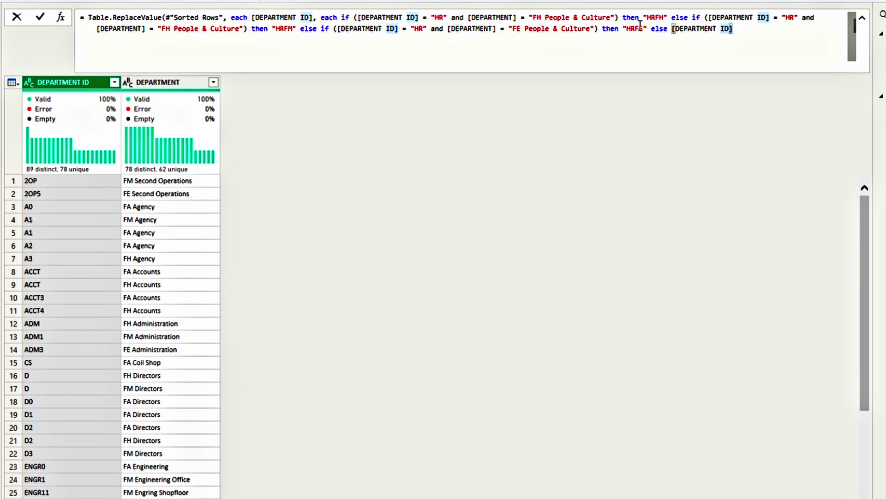
text(, re)
key(Tab)
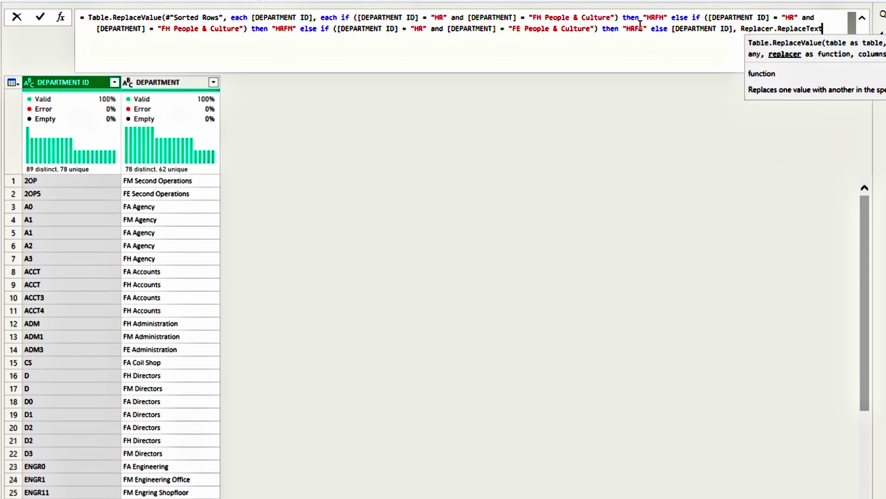
text({"DEPARTMENT ID"}))
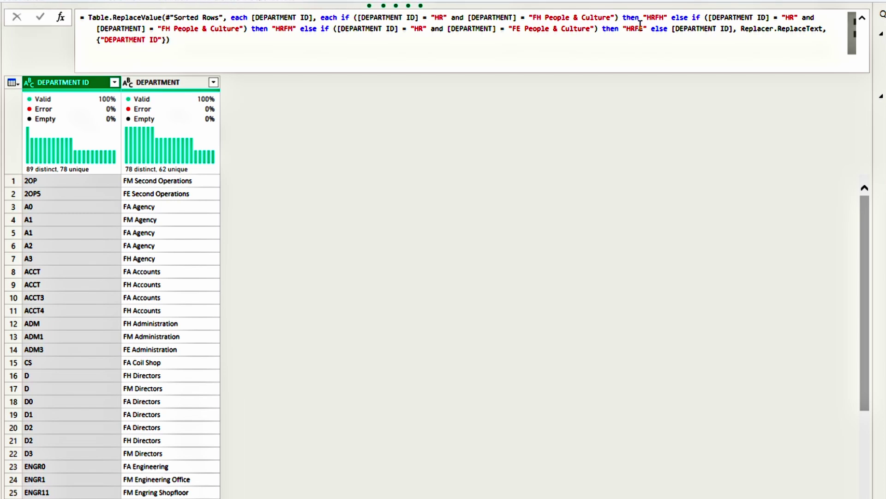
key(Return)
Correct the HRFM condition to "FM People & Culture" and extend the formula for the other repeated IDs, including P1, P2, PC2 and ACCT
scroll(78, 471, down, 4)
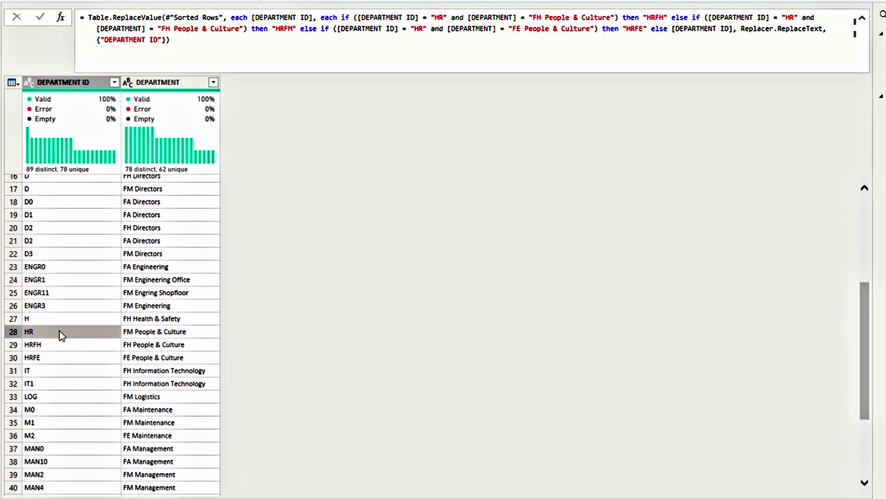
scroll(58, 331, up, 2)
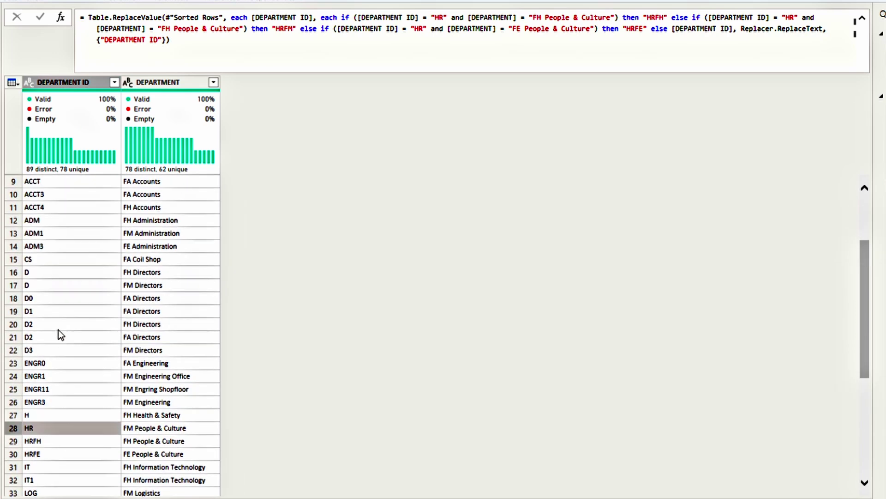
click(299, 29)
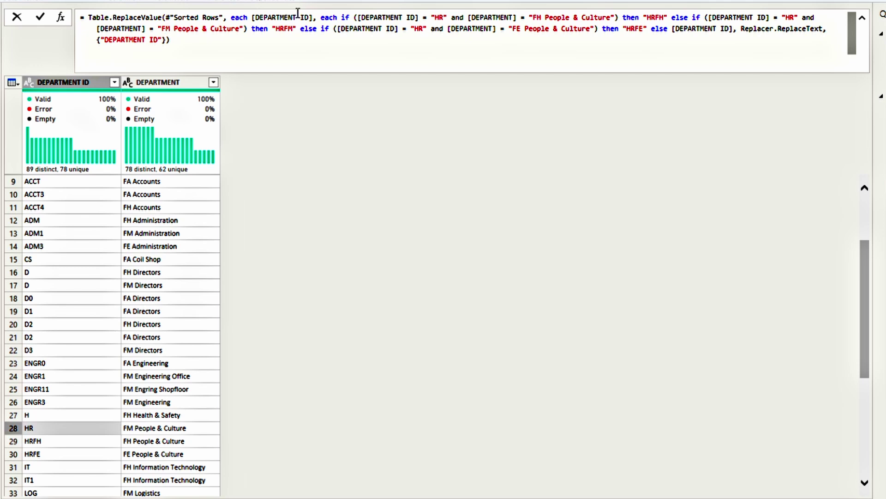
key(Return)
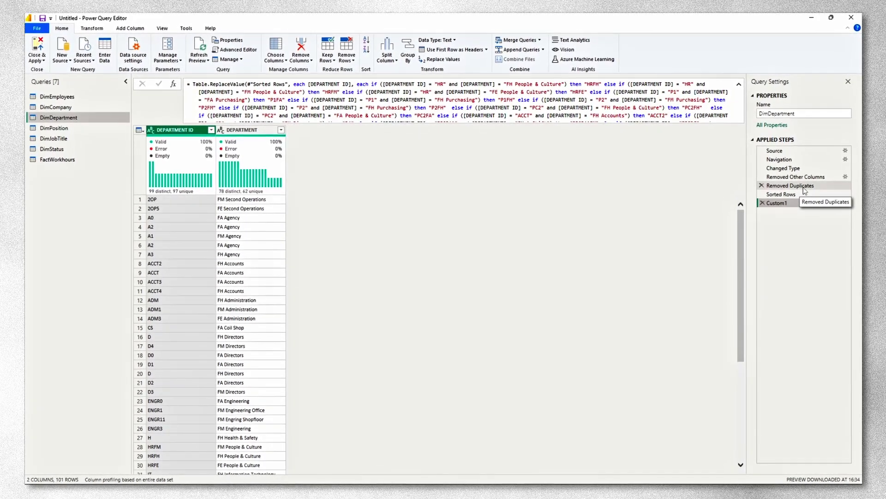
Move DimDepartment's Removed Duplicates step after Custom1 and display its result
drag(804, 192, 799, 217)
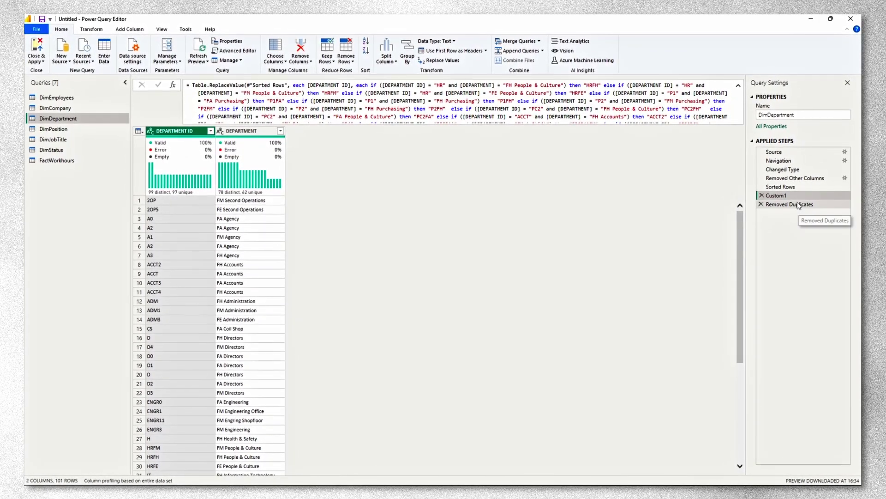
click(796, 204)
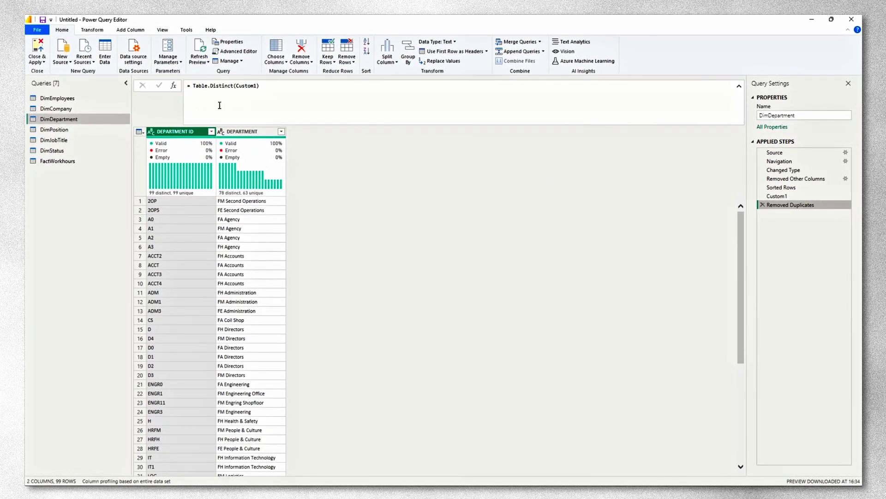
Check POSITION ID in DimPosition for duplicates, sort it in ascending order and find the repeated CG rows
click(97, 129)
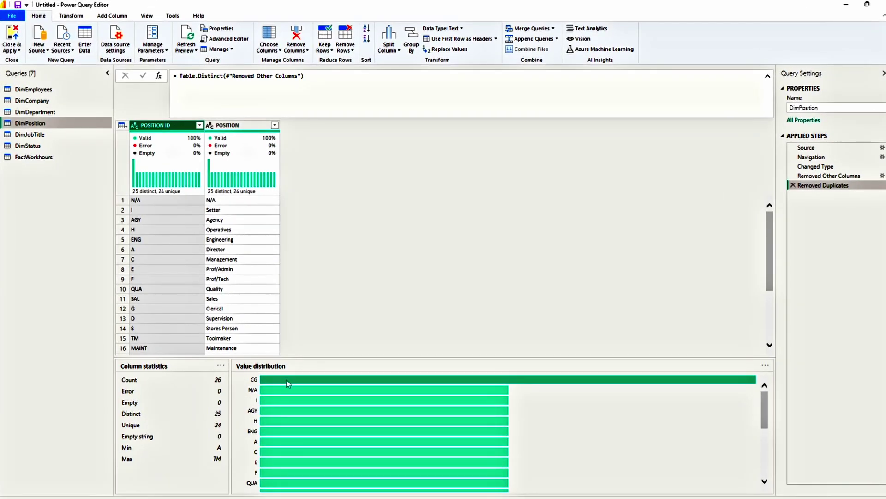
mouse_move(286, 380)
scroll(164, 290, down, 3)
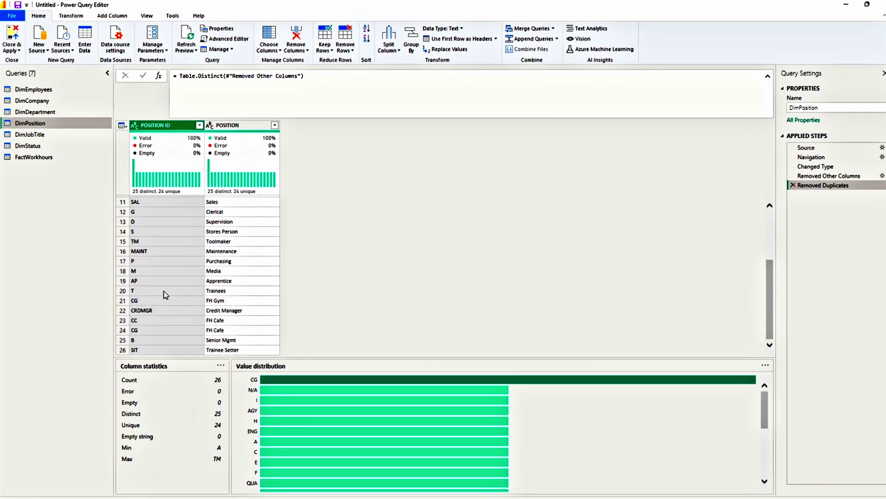
scroll(164, 291, up, 3)
click(199, 125)
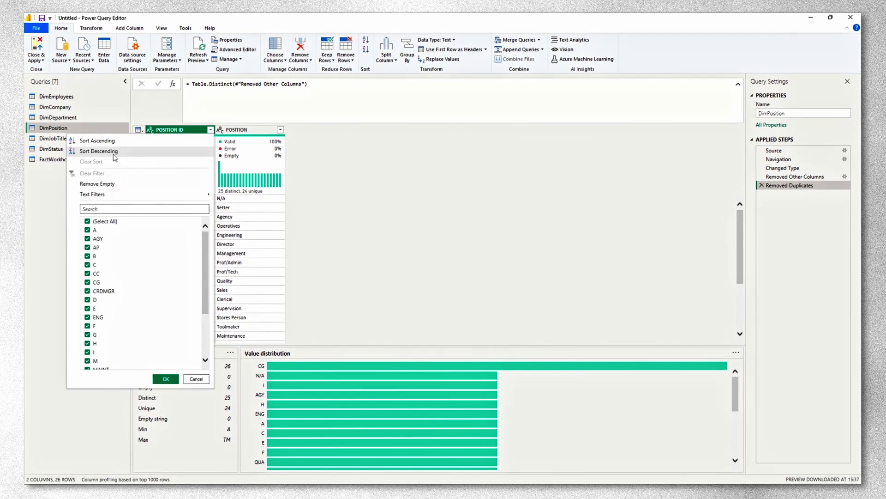
click(103, 137)
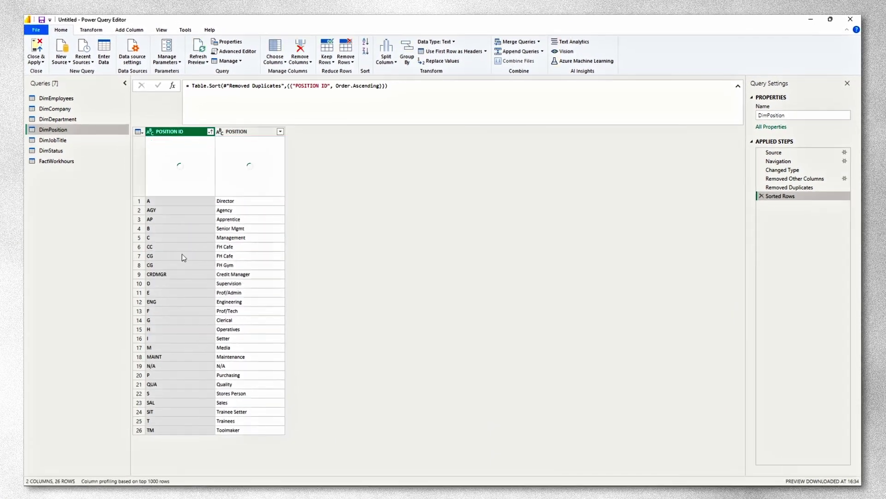
click(140, 264)
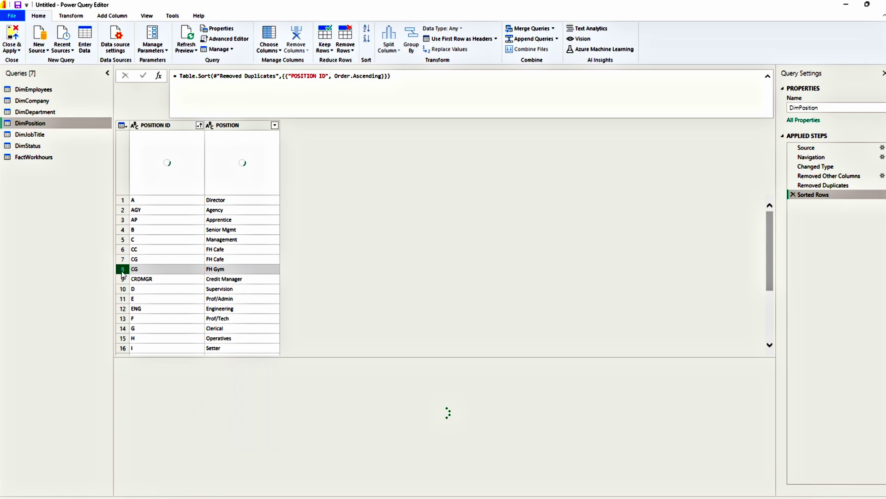
Add a Table.ReplaceValue step changing POSITION ID "CG" to "CG1" where POSITION is "FH Cafe", and place Removed Duplicates after it
click(158, 75)
text(Table.ReplaceValue(#"Sorted Rows", each [POSITION ID], each if ([POSITION ID] = "CG" and [POSITION] = "FH Cafe") then "CG1" else [POSITION ID], Replacer.ReplaceText, {"POSITION ID"}))
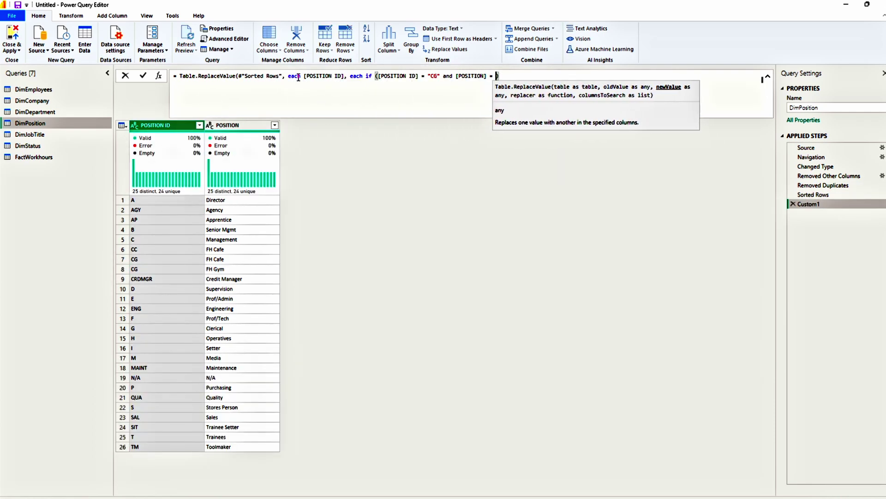
key(Return)
Check POSITION ID in DimPosition, JOB TITLE ID in DimJobTitle and STATUS in DimStatus for duplicates using the column distributions
click(174, 126)
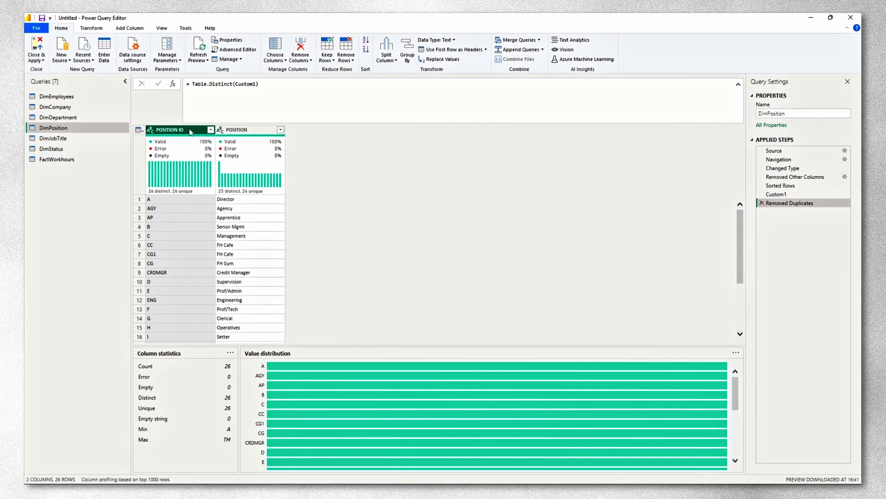
click(81, 140)
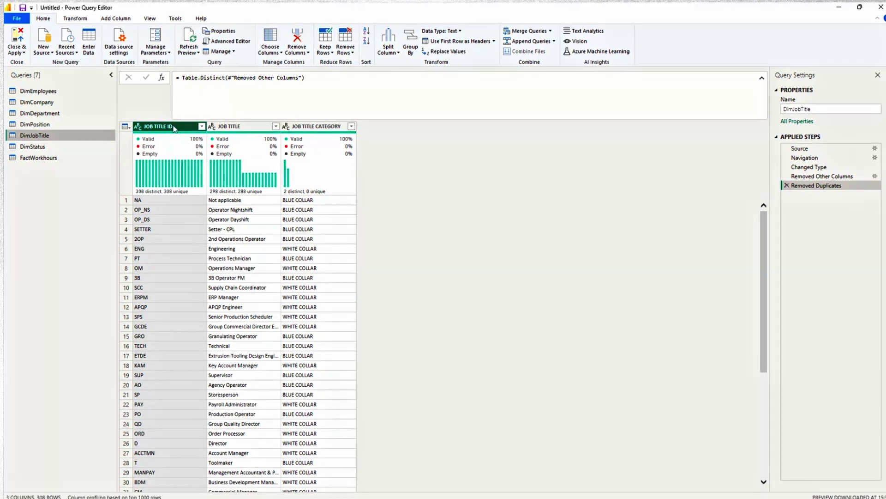
click(27, 145)
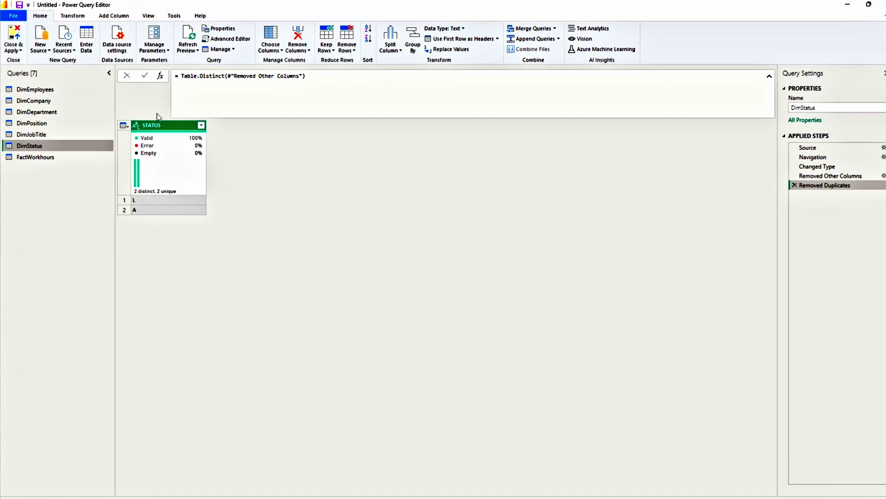
Add a column from examples to DimStatus that gives LEFT for status L and ACTIVE for status A
click(120, 18)
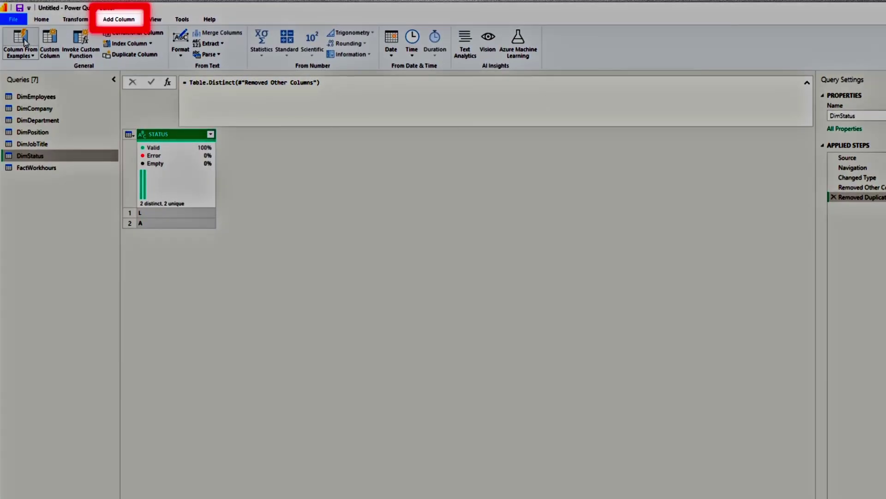
click(28, 39)
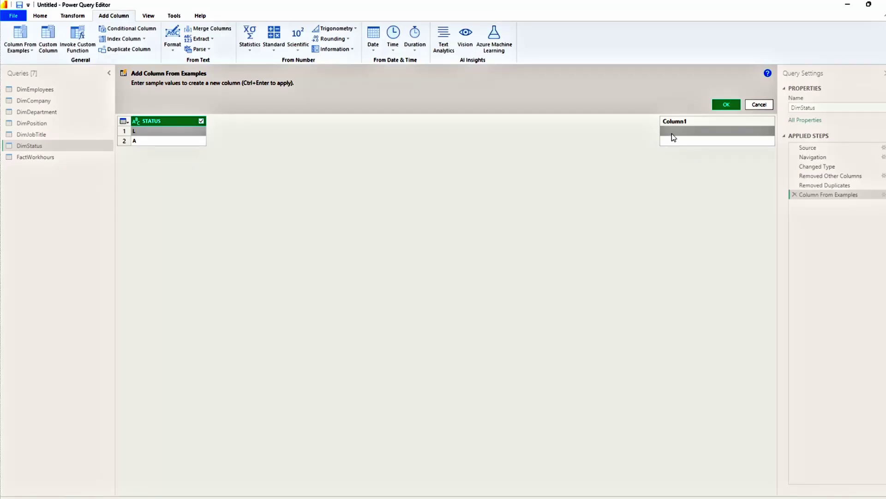
click(671, 132)
text(LEFT)
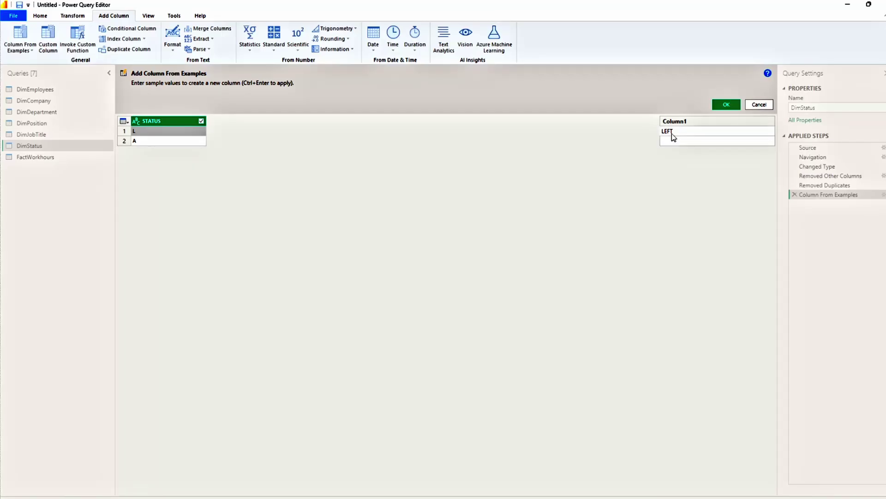
key(Return)
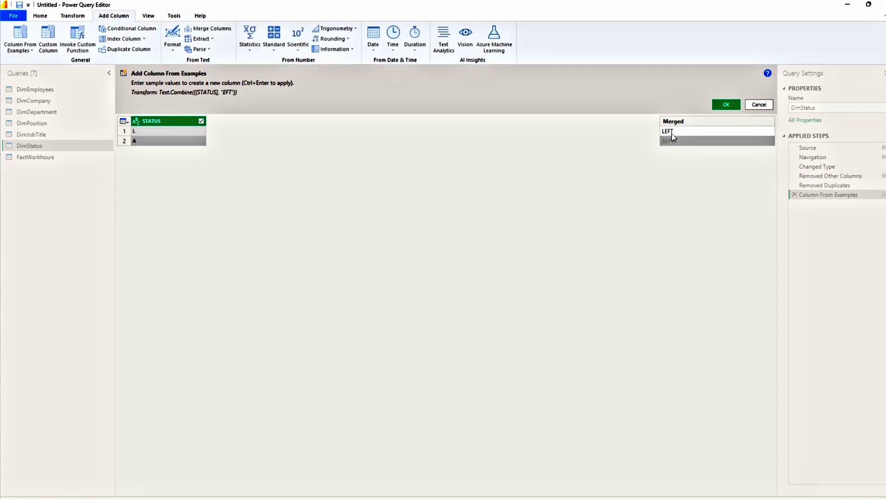
text(ACTIVE)
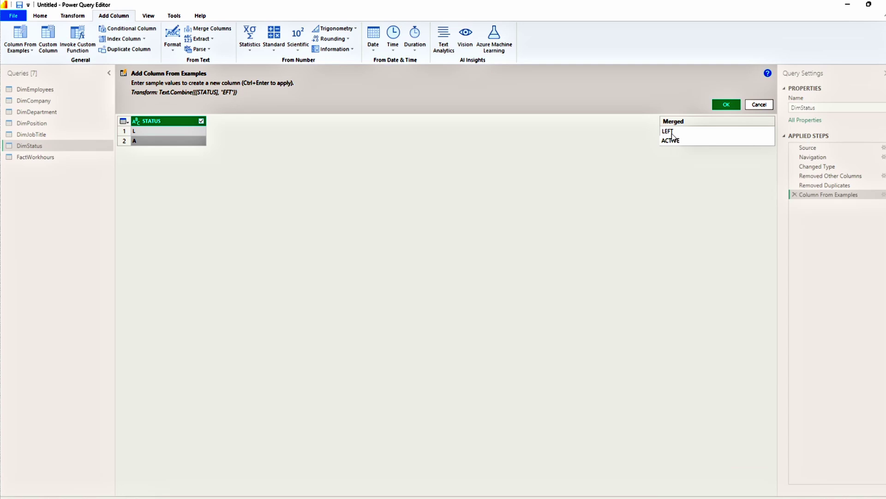
key(ctrl+Return)
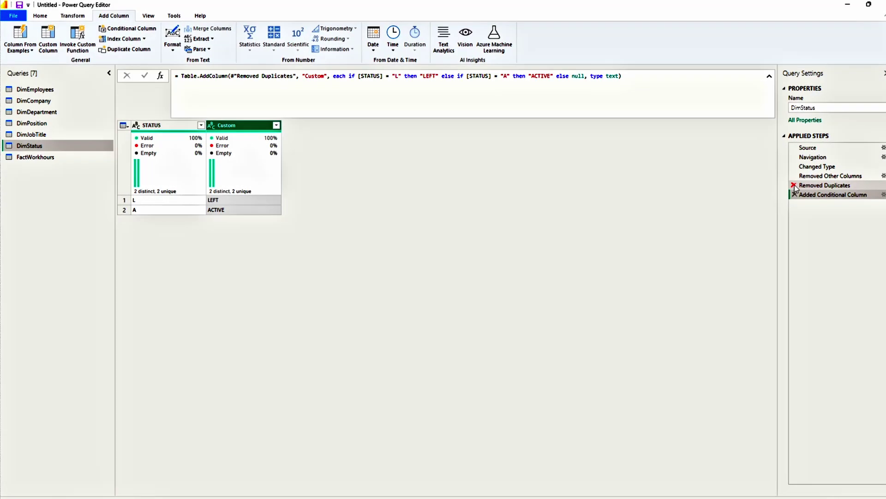
Delete the Removed Duplicates step from DimStatus and compare the STATUS codes with the Custom column's labels
click(794, 186)
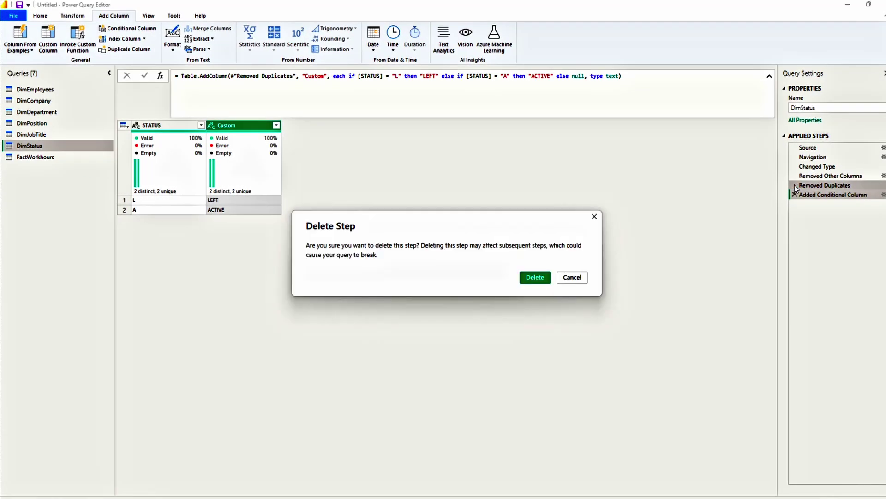
click(531, 277)
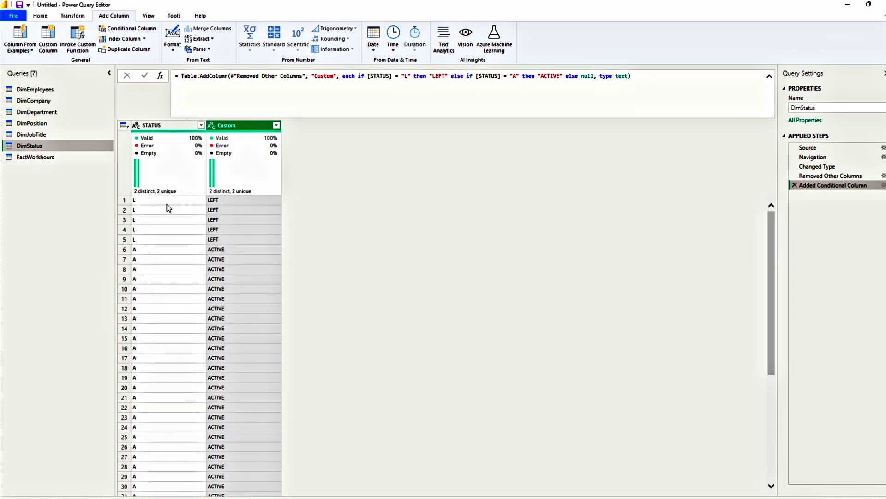
click(165, 200)
click(238, 201)
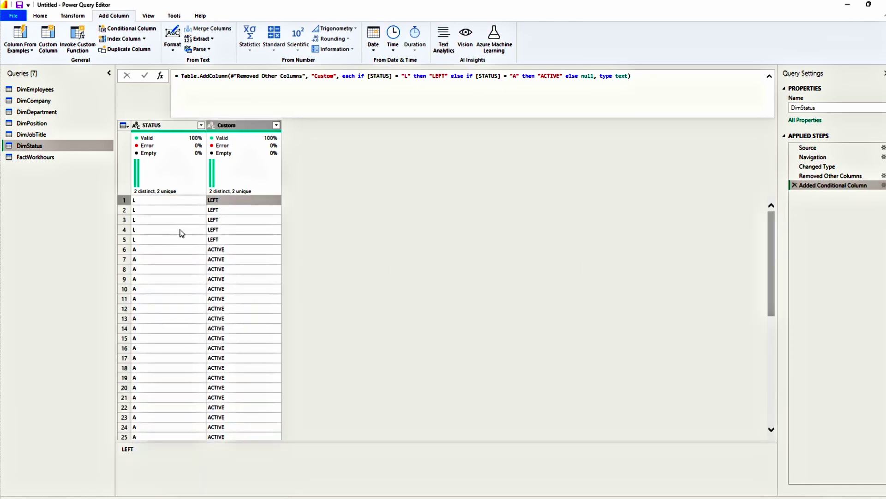
click(158, 251)
click(227, 252)
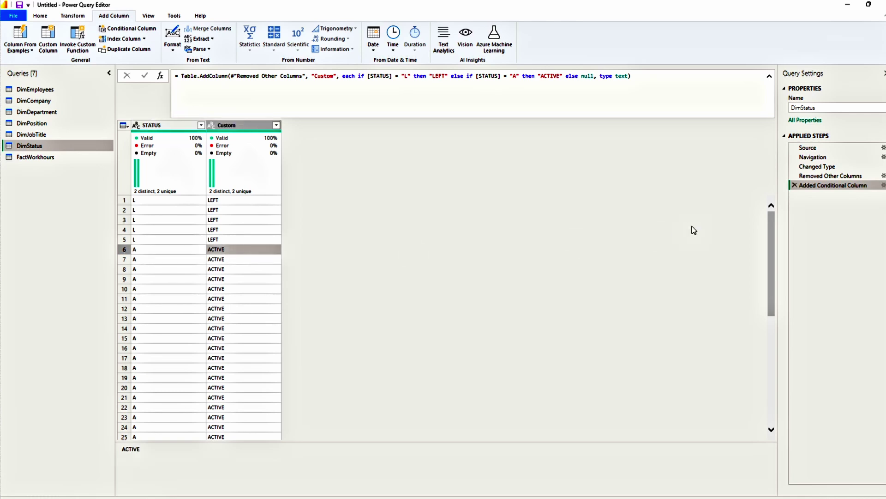
Remove duplicate rows from DimStatus based on the STATUS and Custom columns together
click(187, 129)
shift+click(230, 126)
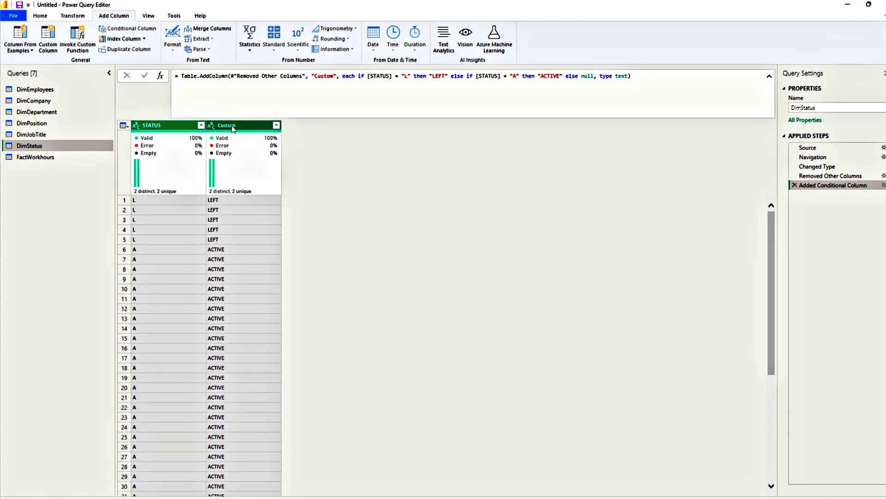
right_click(232, 128)
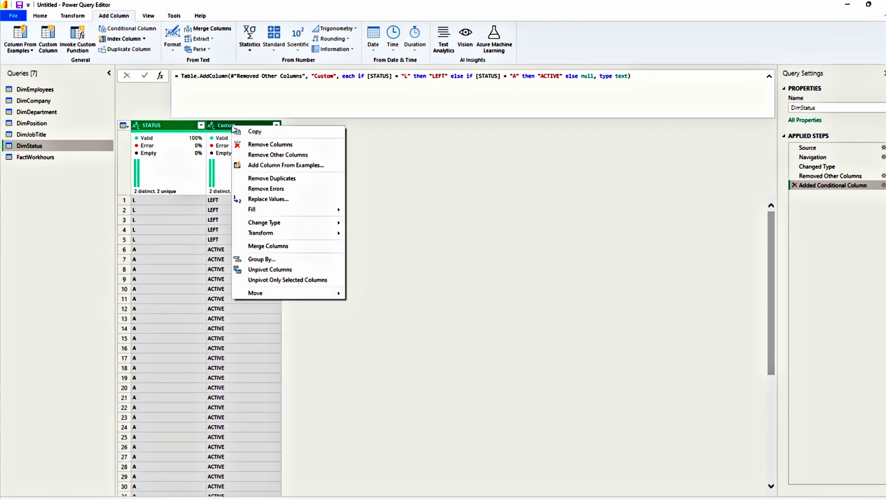
click(298, 177)
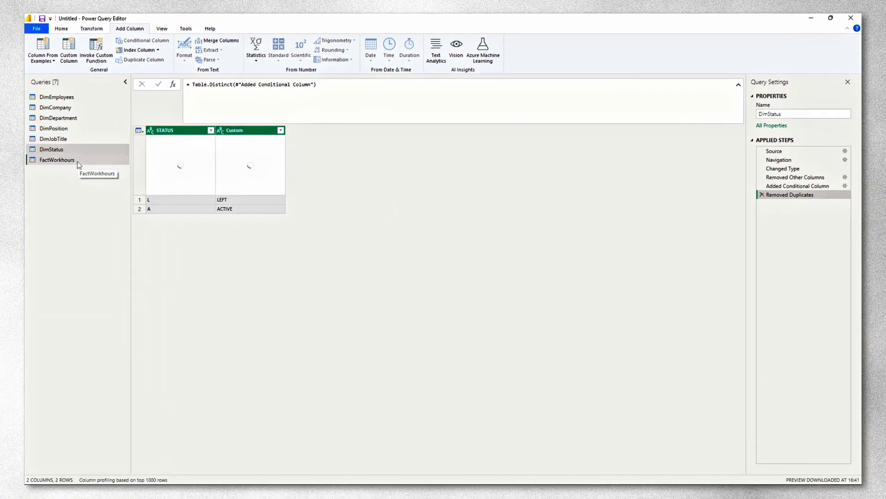
In FactWorkhours, replace null with 0 in the MINUTES ABSENCE and DAYS ABSENCE columns
click(56, 158)
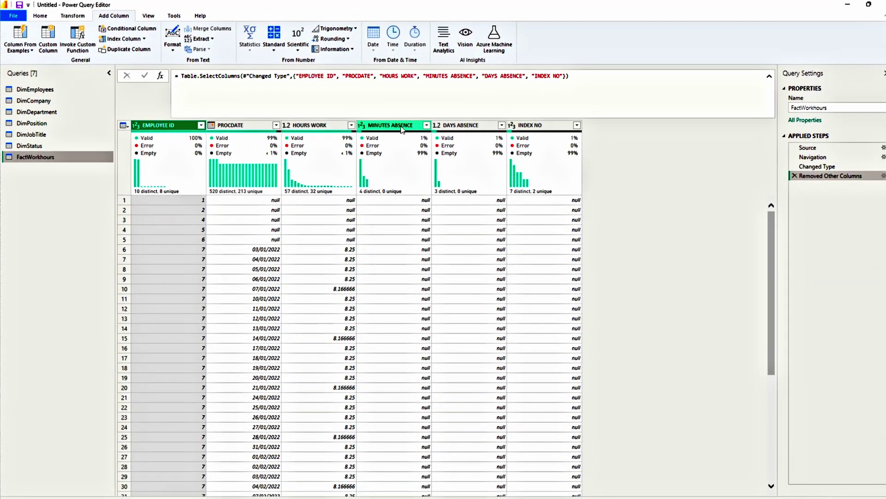
click(397, 125)
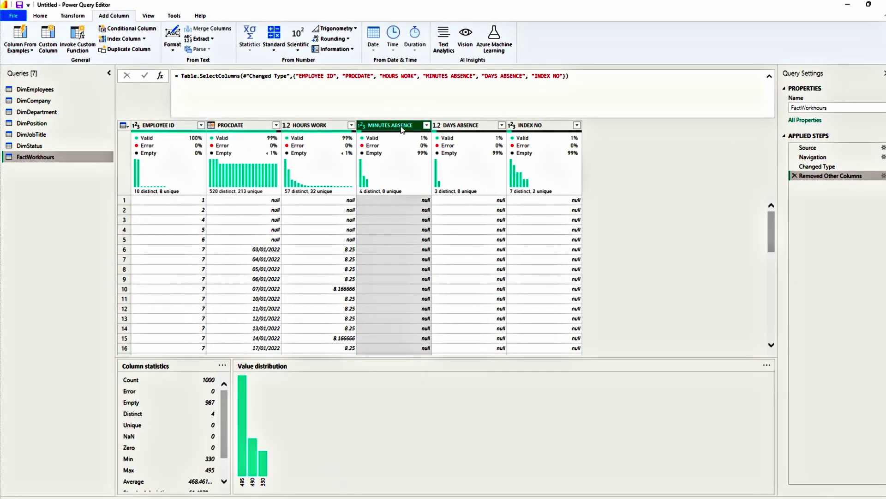
ctrl+click(456, 125)
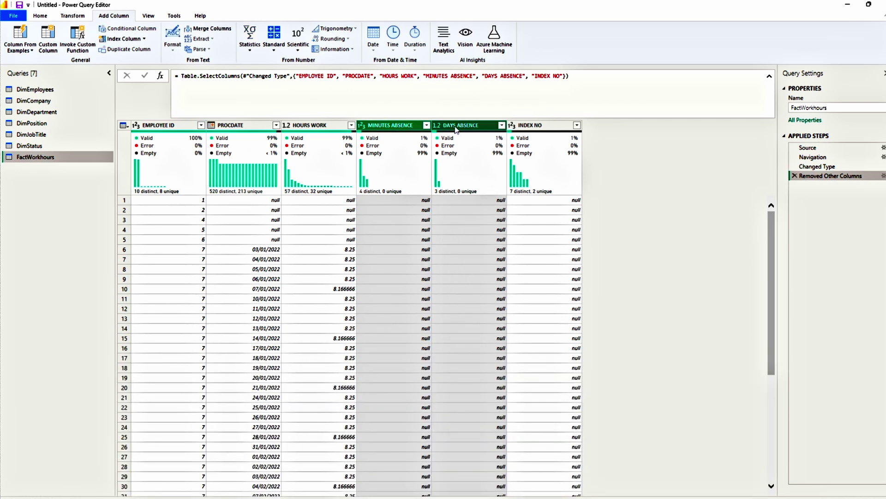
right_click(456, 127)
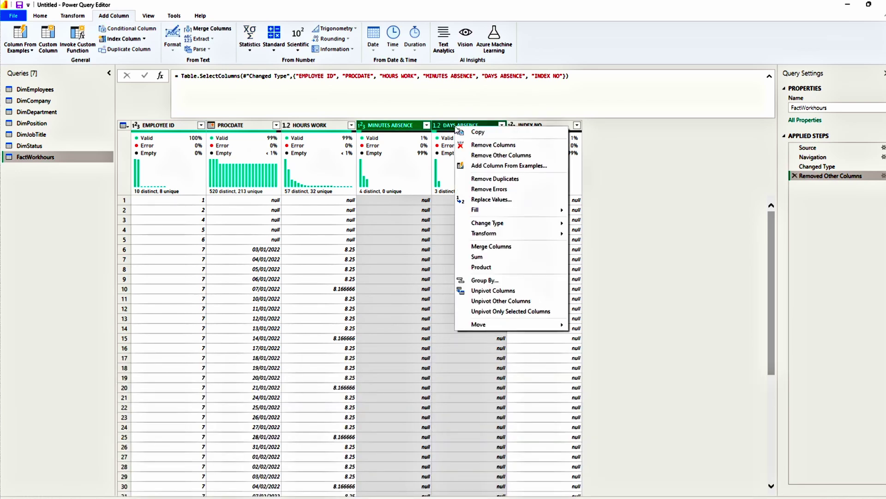
click(492, 200)
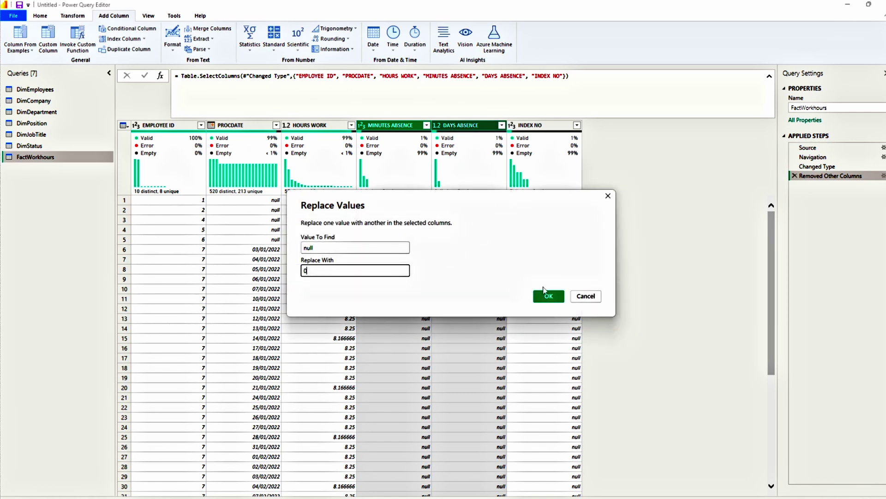
click(545, 291)
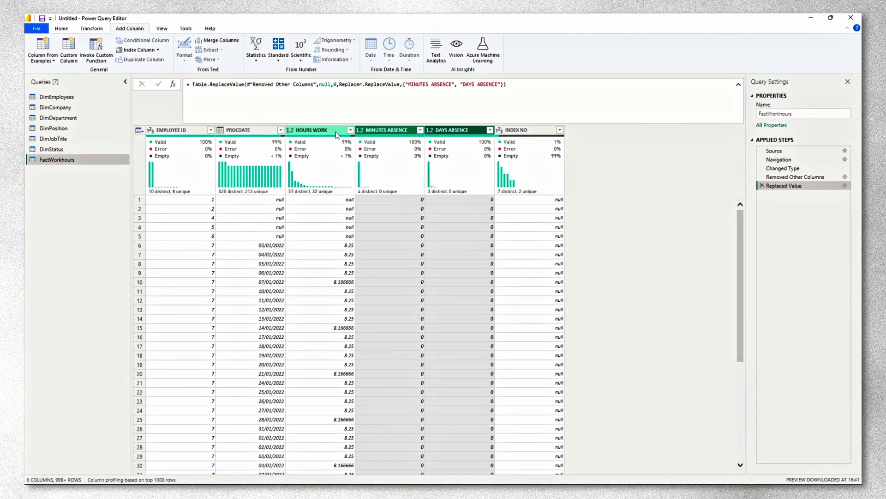
Add "HOURS WORK" to the column list in the Replaced Value formula of FactWorkhours
click(318, 130)
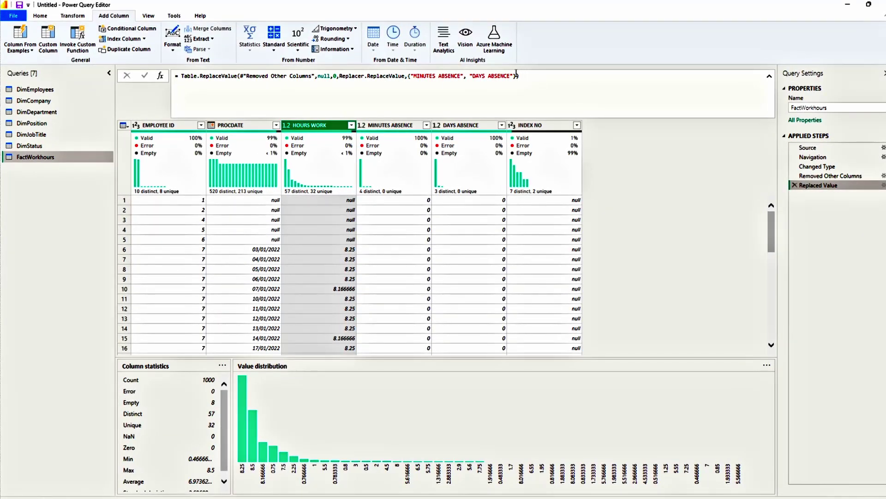
click(517, 75)
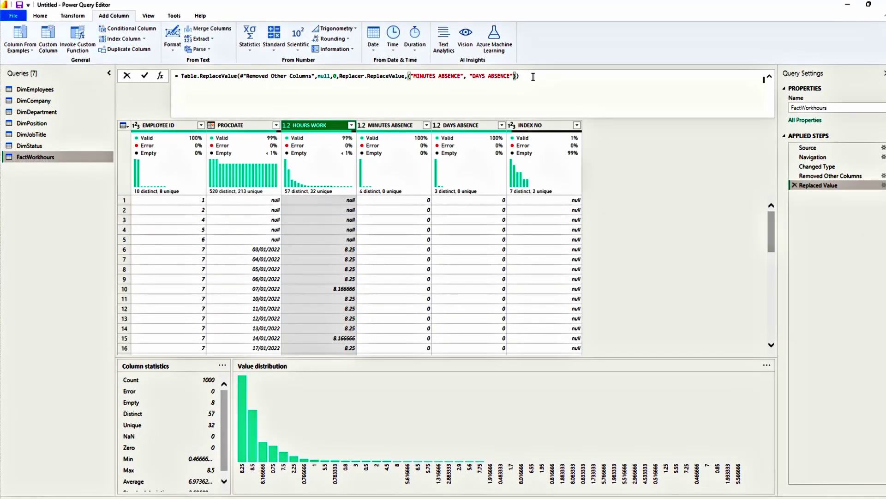
text(, "HOURS W)
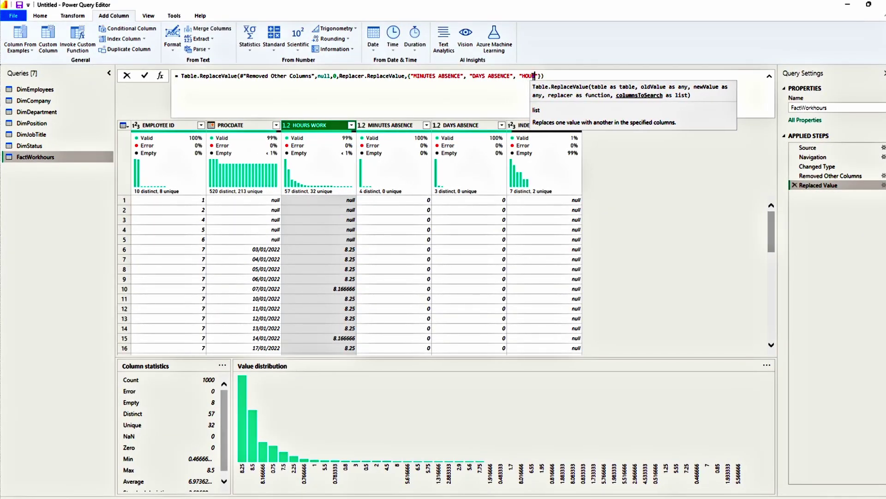
text(ORK)
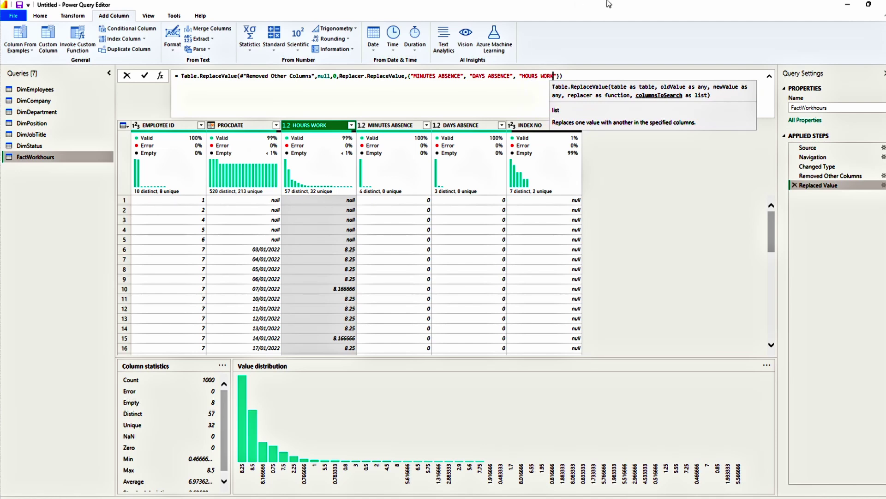
key(Return)
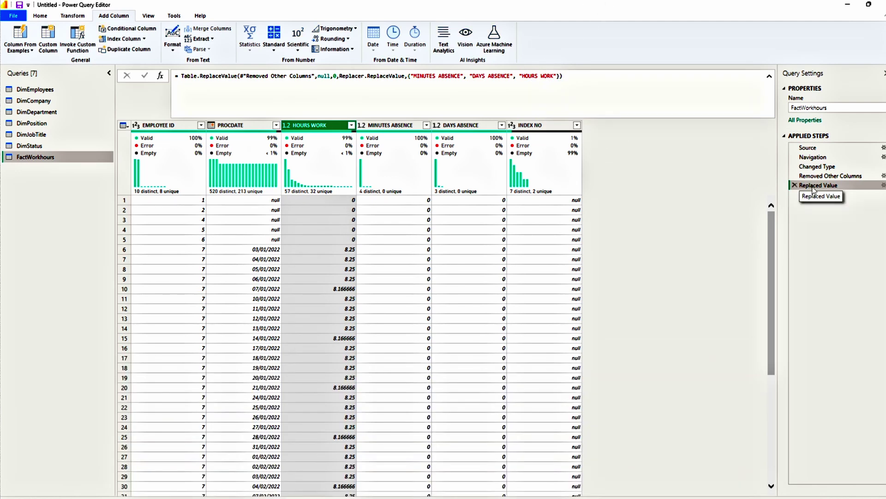
Replace null with 01/01/1900 in the PROCDATE column of FactWorkhours and check the first row
click(257, 128)
right_click(254, 128)
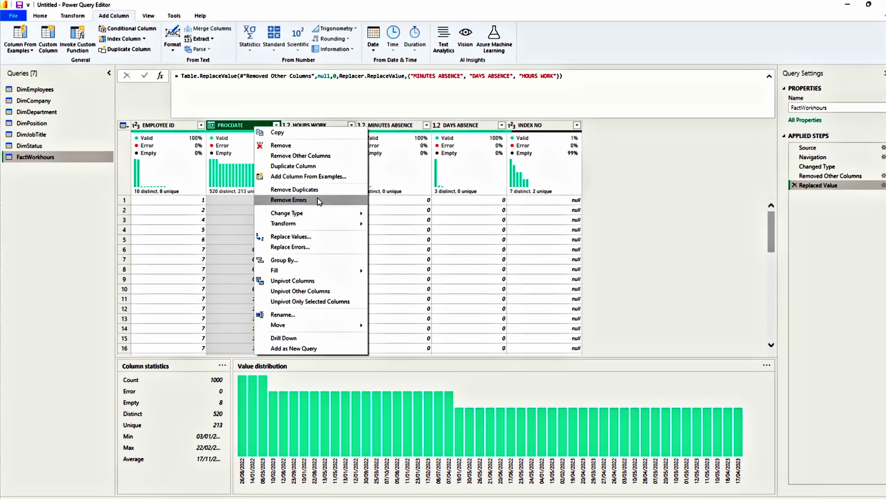
click(291, 236)
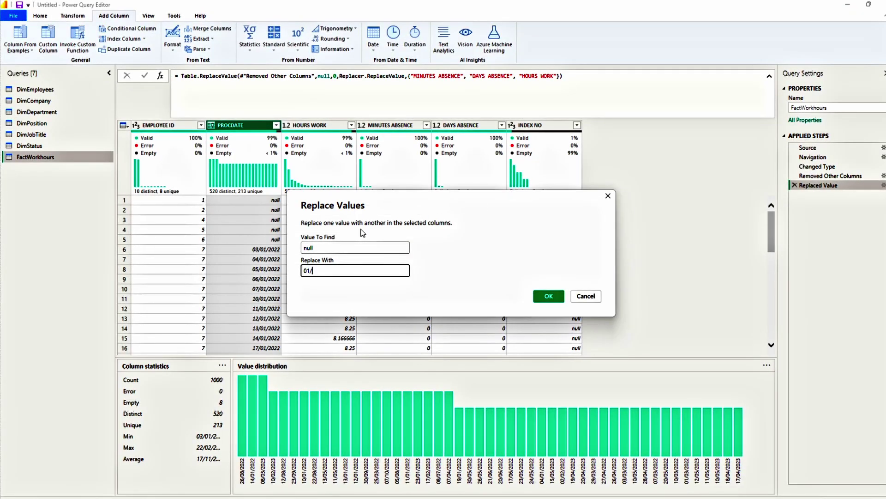
key(Return)
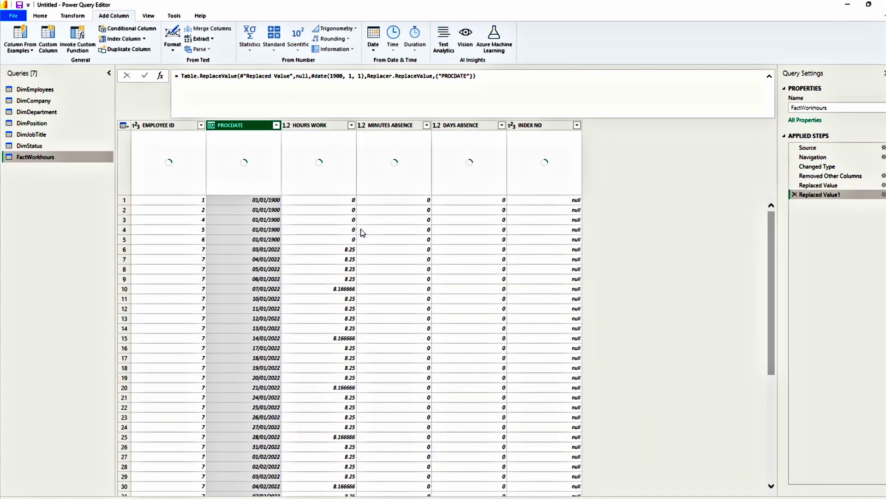
click(244, 200)
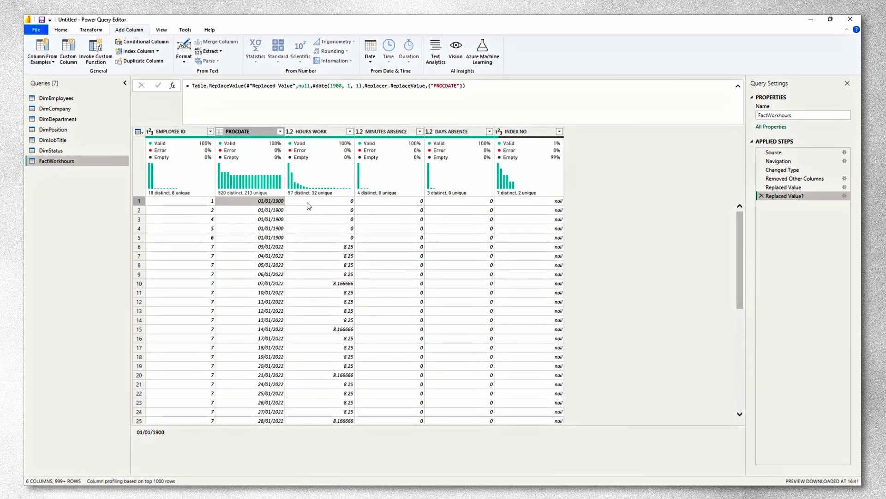
Examine the INDEX NO values in FactWorkhours and extend the first Replaced Value step to turn that column's nulls into 0
click(559, 149)
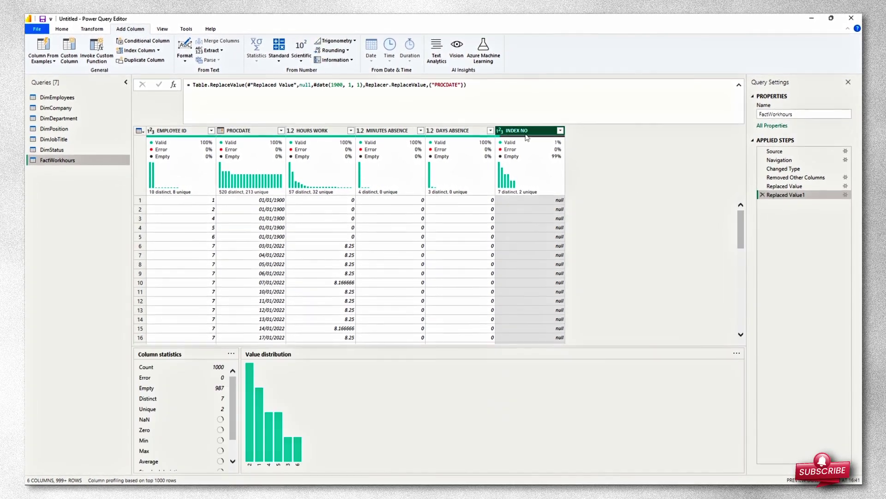
scroll(547, 261, down, 8)
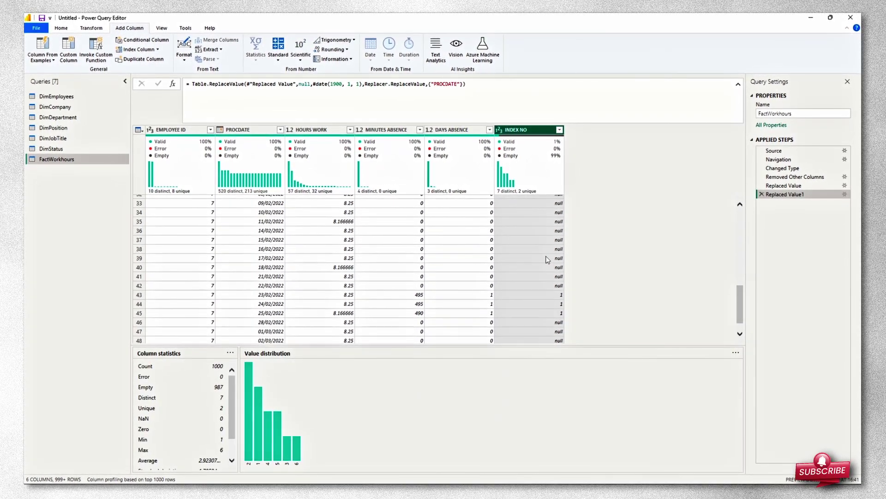
click(541, 354)
click(534, 364)
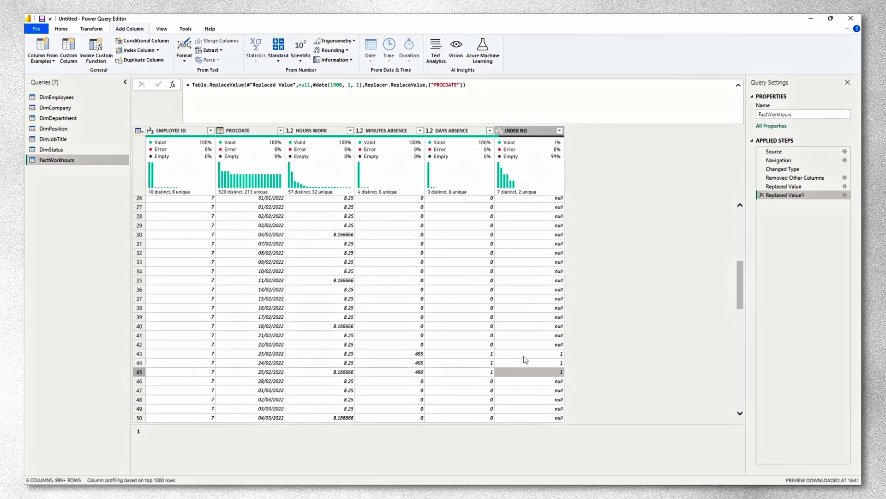
click(524, 355)
click(522, 131)
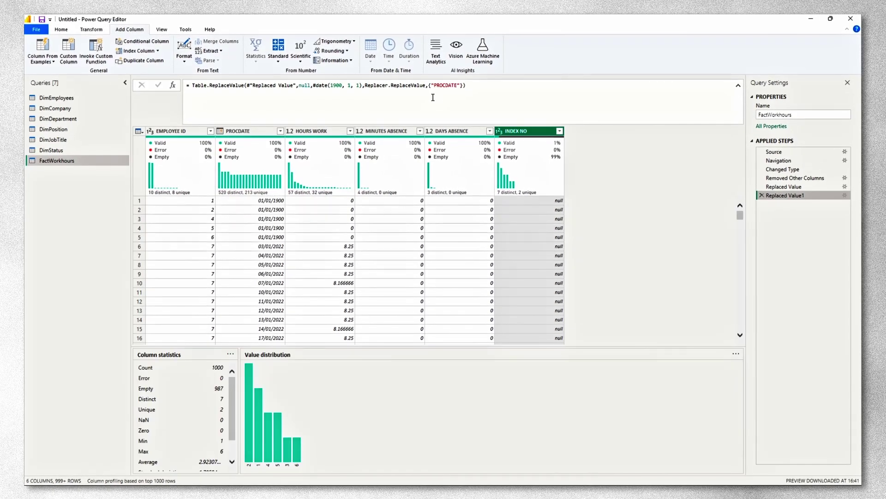
click(780, 186)
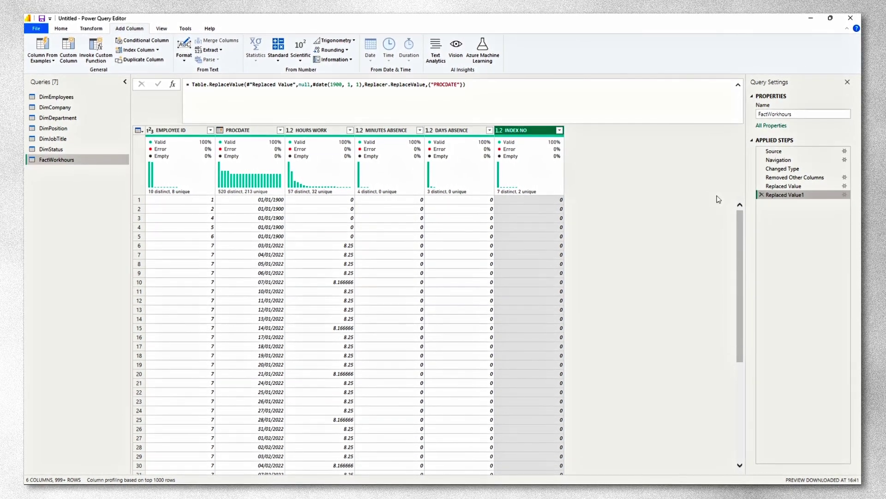
Load the finished queries into Power BI Desktop and show the tables in Model view
click(57, 97)
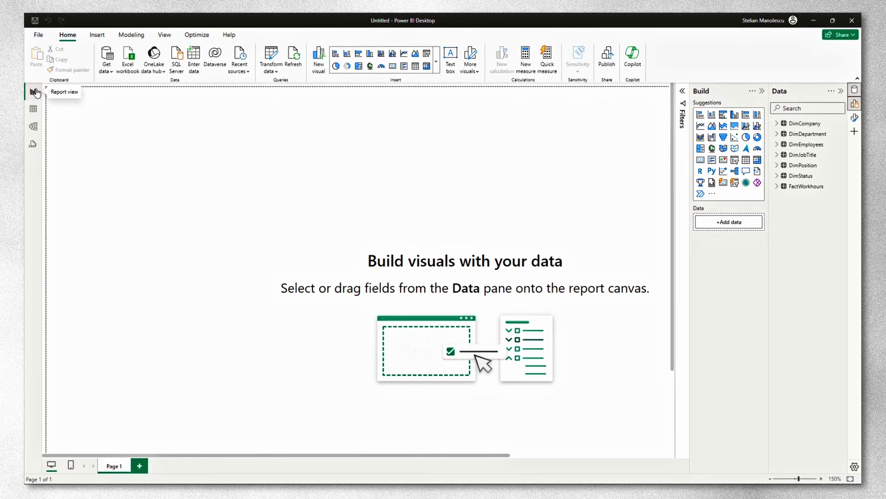
click(33, 126)
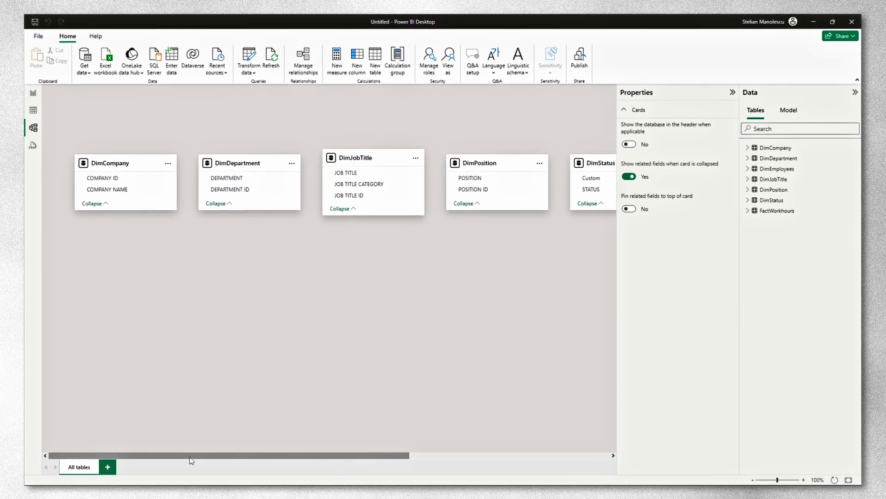
Place the FactWorkhours and DimEmployees tables side by side below the row of other dimension tables
drag(191, 460, 391, 458)
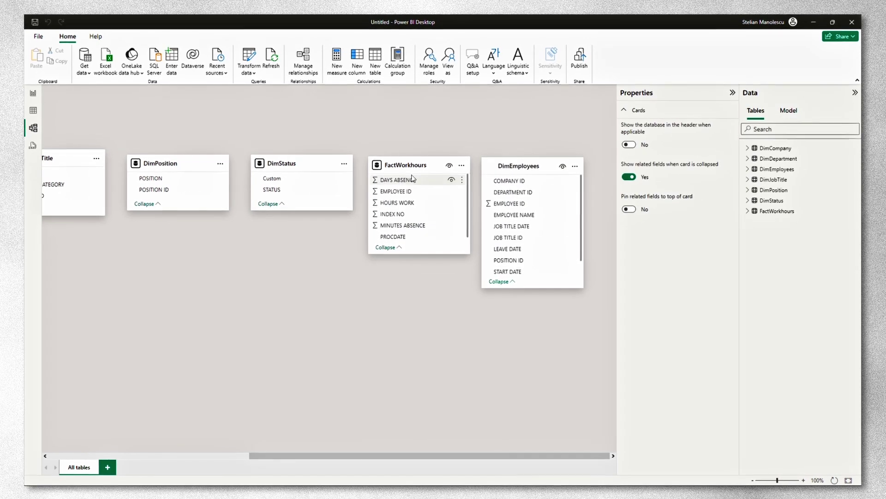
drag(409, 165, 96, 272)
drag(277, 455, 92, 455)
drag(382, 277, 176, 294)
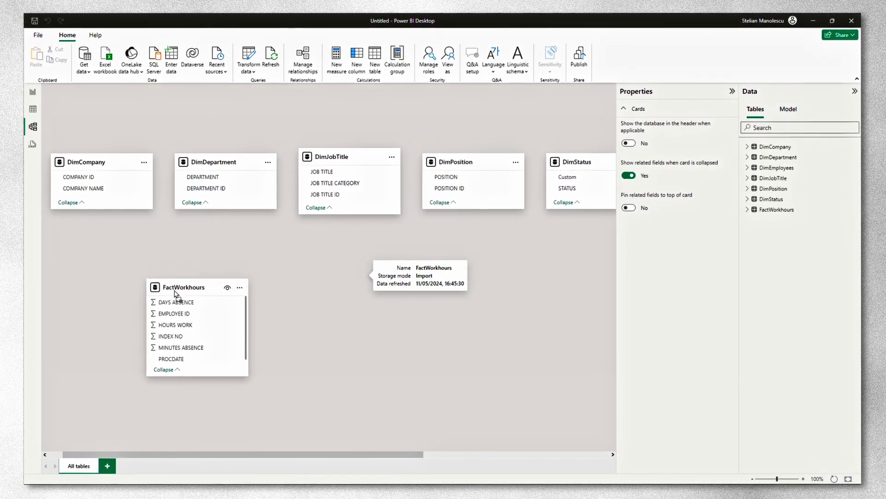
drag(240, 454, 428, 455)
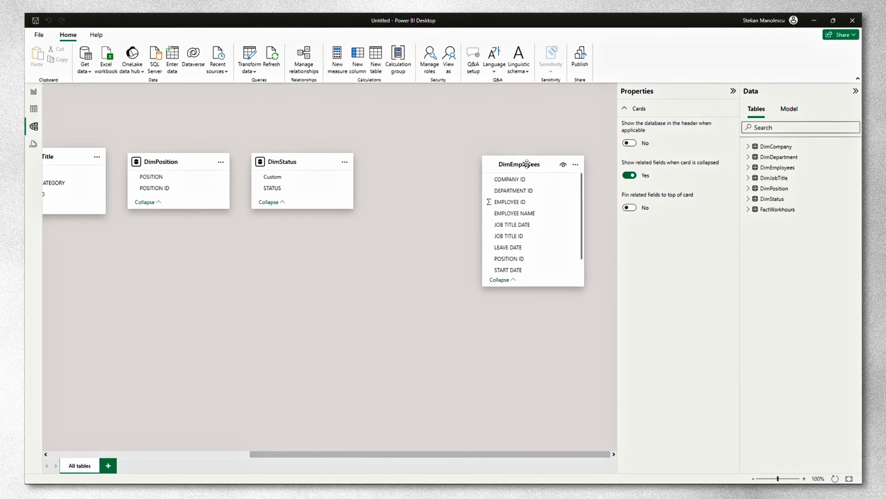
drag(527, 164, 298, 307)
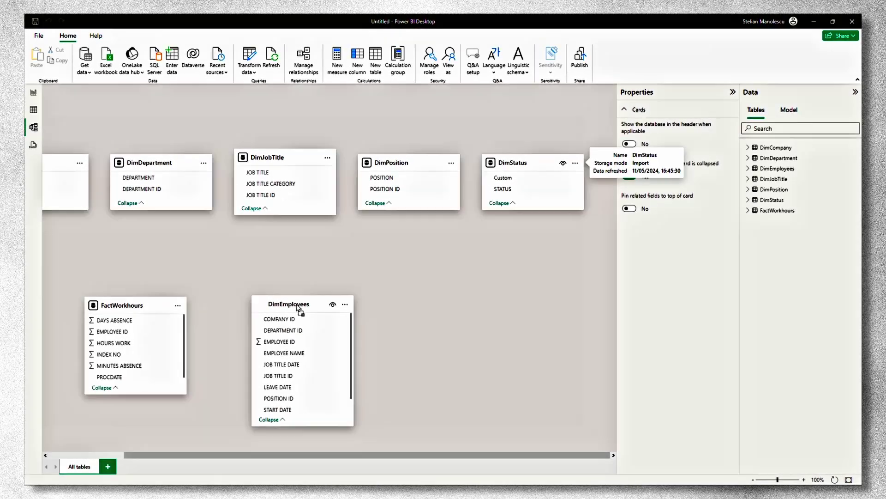
Create a relationship between EMPLOYEE ID in DimEmployees and EMPLOYEE ID in FactWorkhours
drag(261, 455, 172, 450)
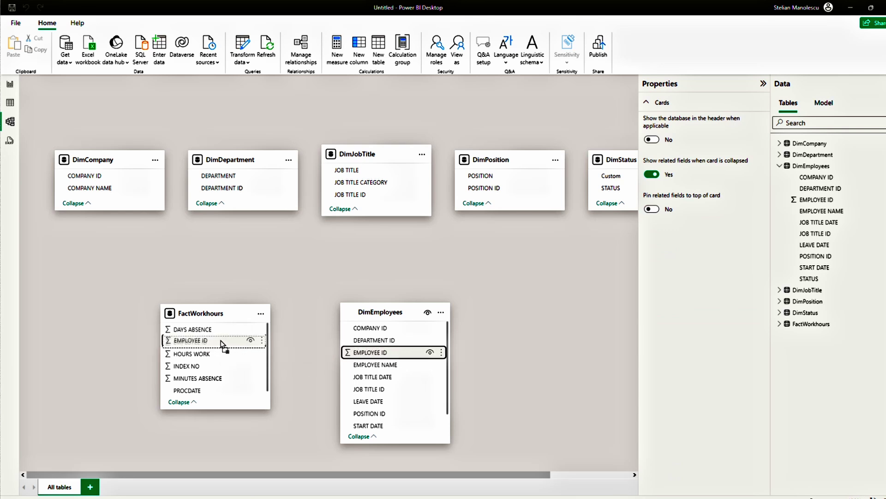
drag(220, 343, 220, 342)
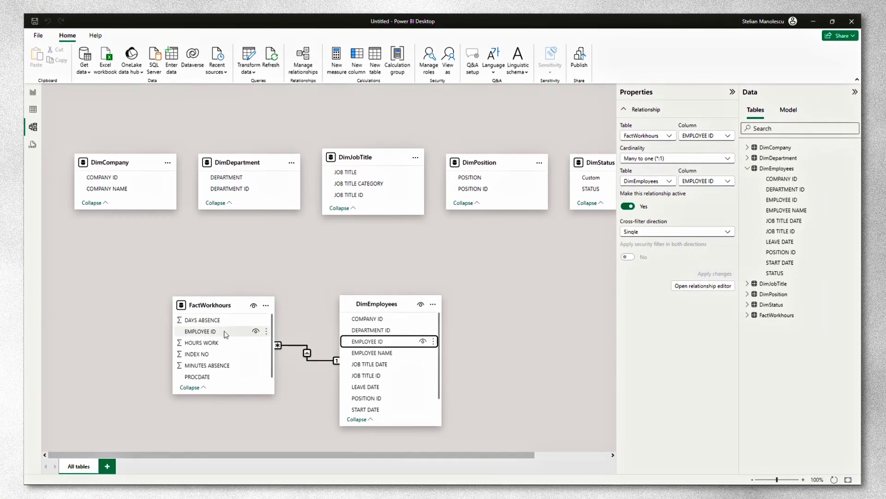
click(297, 136)
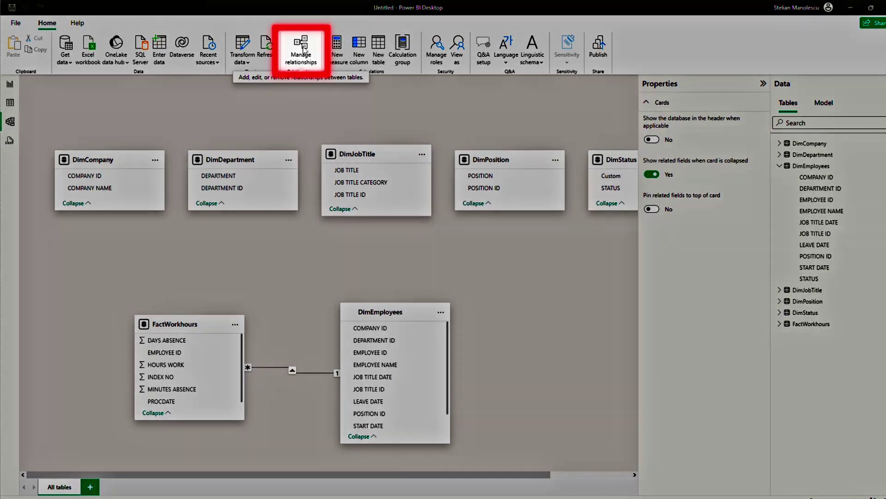
Define a new active one-to-many relationship from DimCompany to DimEmployees on COMPANY ID, with single cross-filter direction
click(303, 50)
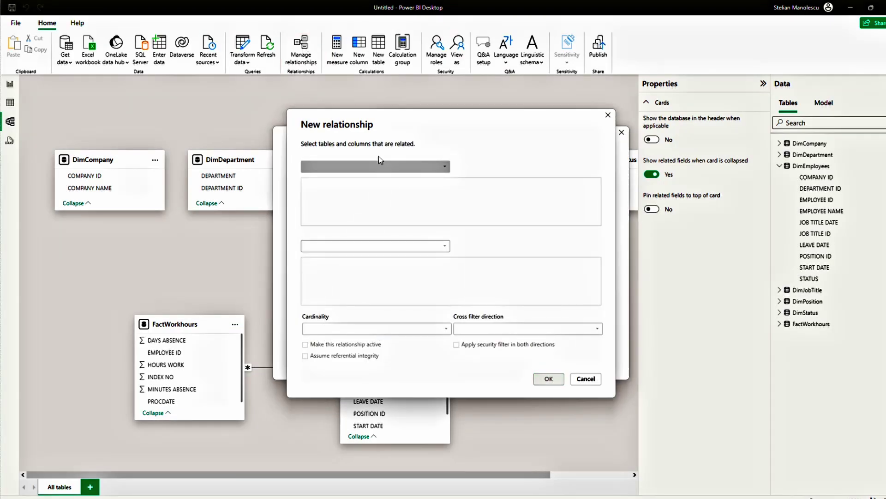
click(381, 166)
click(355, 178)
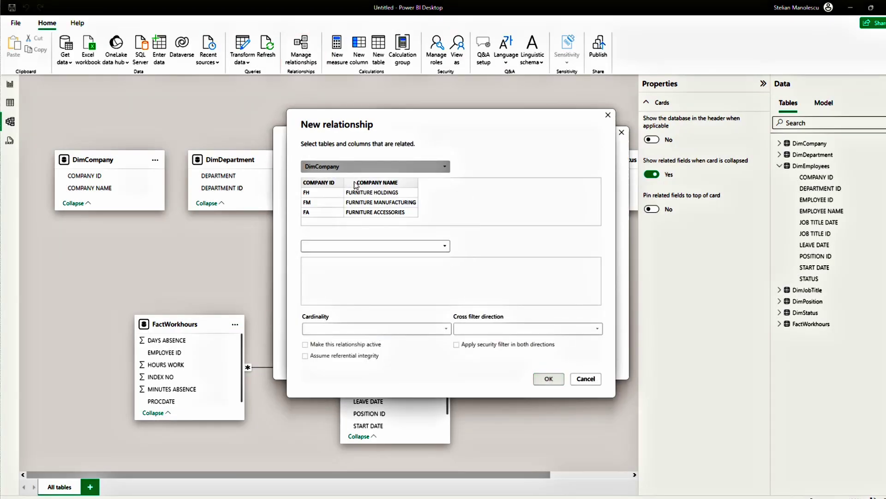
click(357, 246)
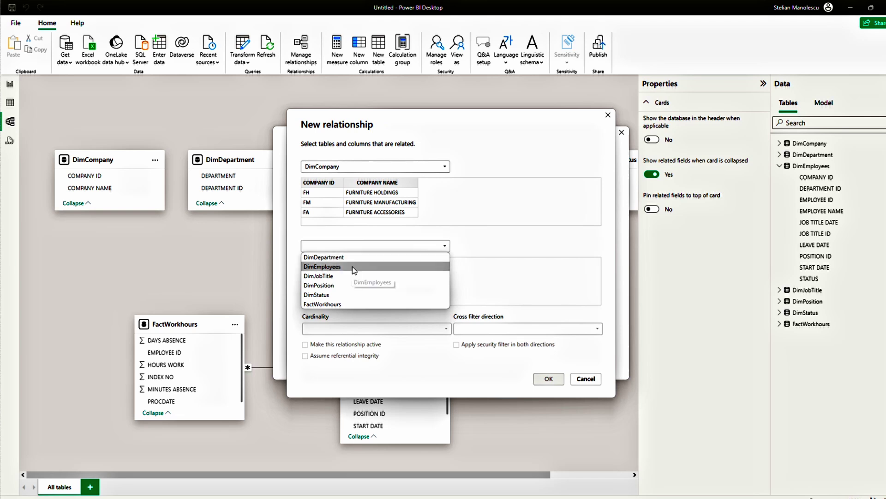
click(353, 267)
click(331, 184)
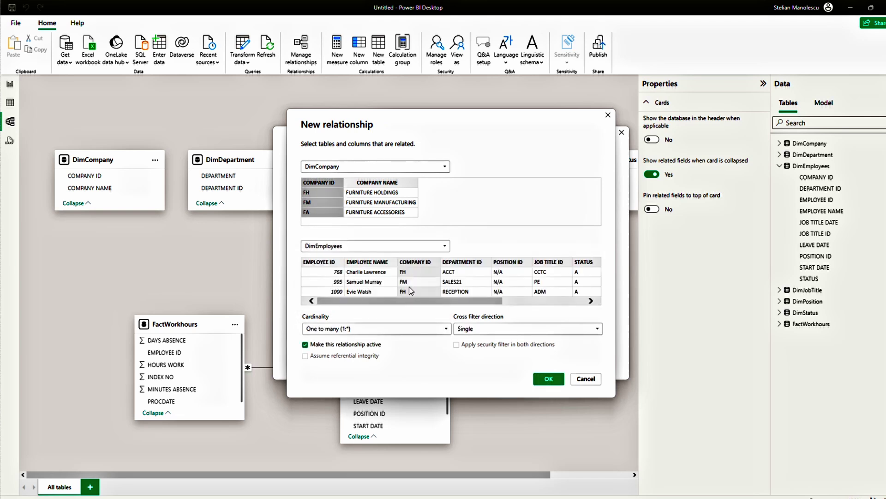
click(423, 262)
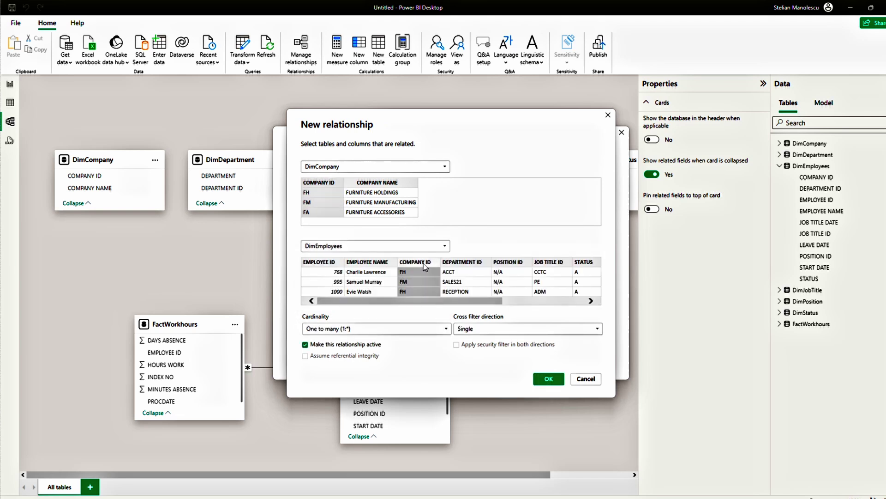
click(548, 379)
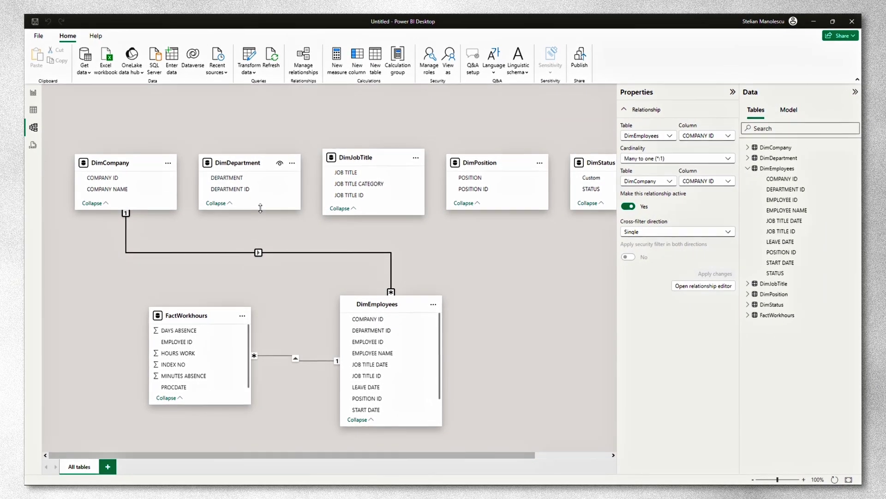
Relate DEPARTMENT ID, JOB TITLE ID, POSITION ID and STATUS in their dimension tables to the matching columns of DimEmployees
drag(259, 189, 392, 330)
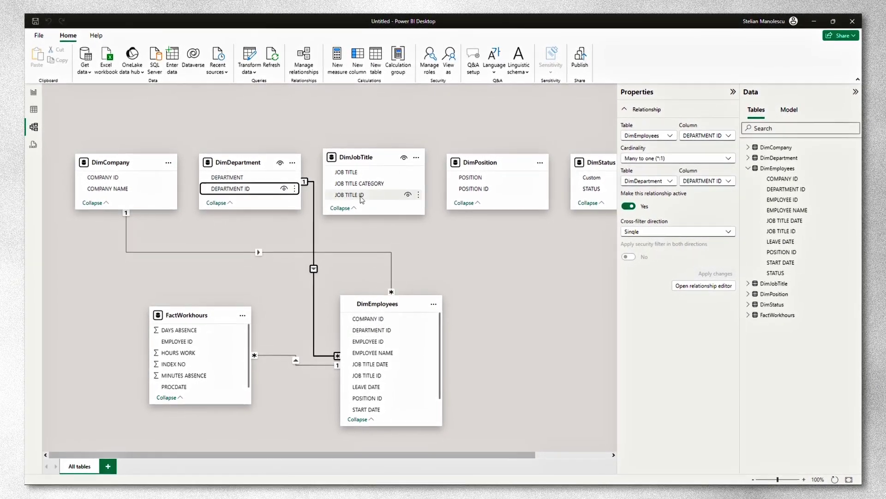
drag(365, 195, 403, 342)
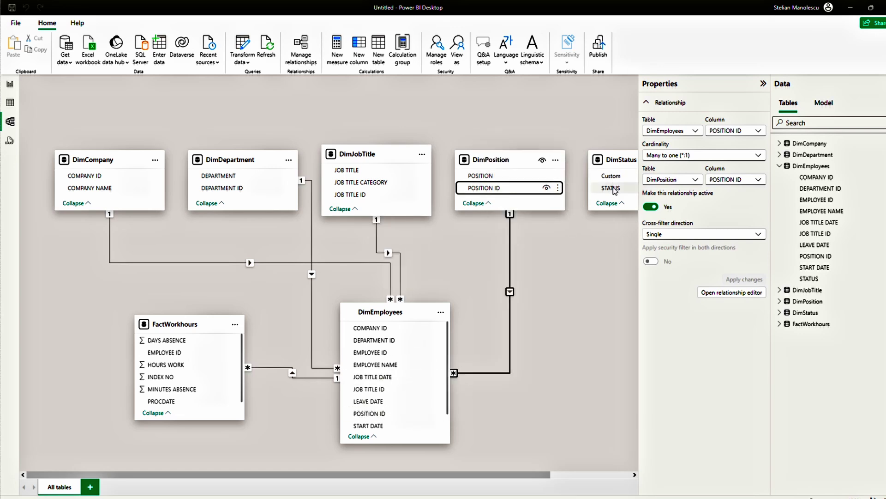
drag(375, 429, 378, 422)
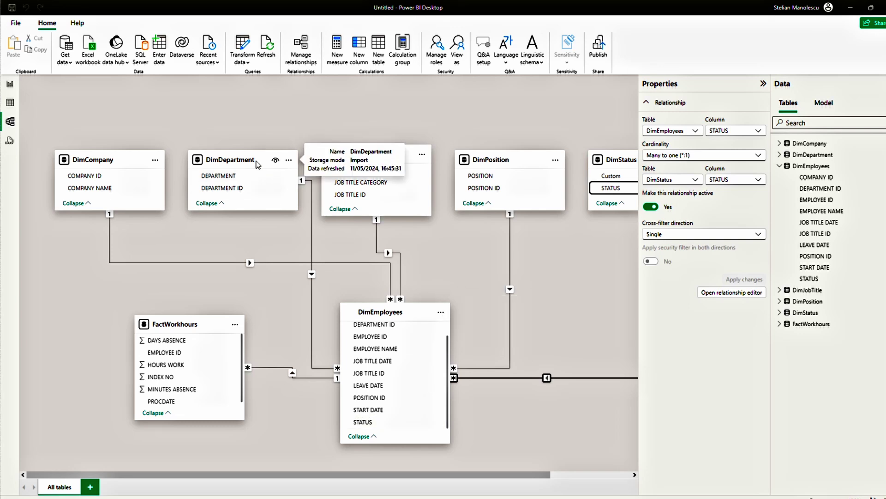
Rearrange the model diagram so the dimension tables surround DimEmployees and FactWorkhours sits beside it
drag(240, 159, 165, 227)
drag(101, 159, 226, 160)
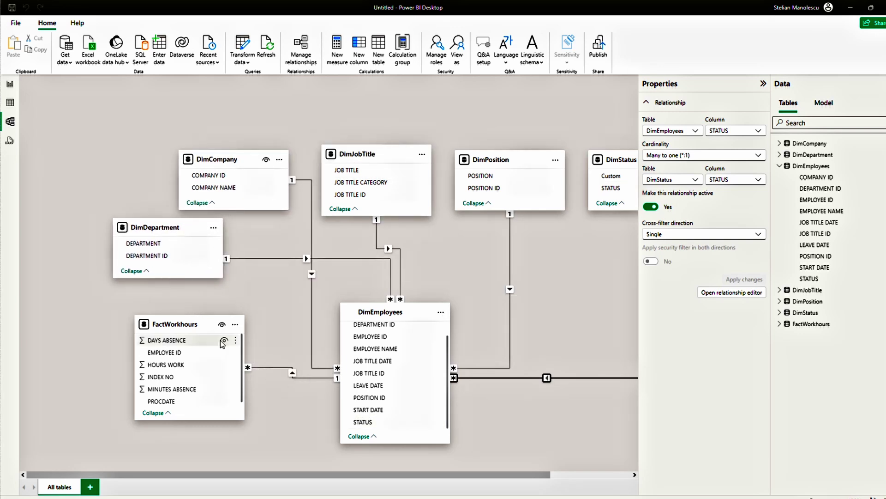
drag(223, 344, 143, 337)
drag(380, 312, 273, 307)
drag(621, 159, 418, 426)
drag(491, 159, 472, 309)
drag(393, 163, 518, 161)
drag(226, 159, 350, 137)
drag(184, 227, 242, 143)
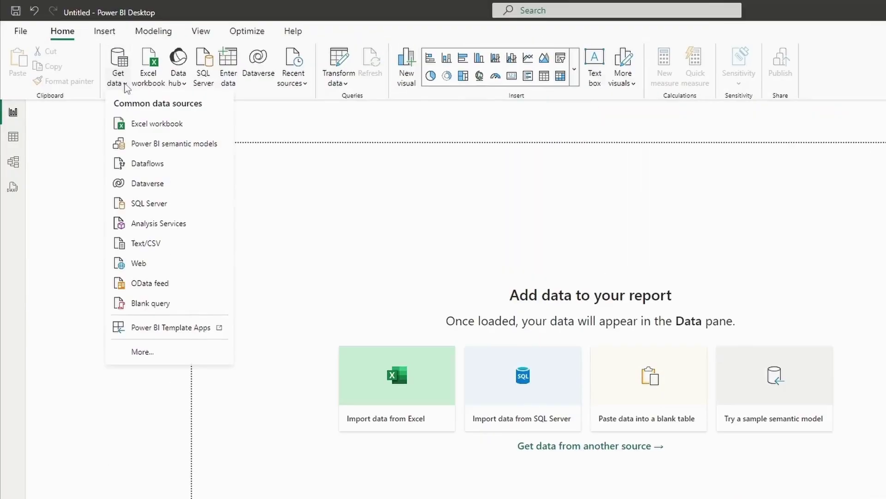
Choose Access database as the data source for a new report and connect to it
click(143, 349)
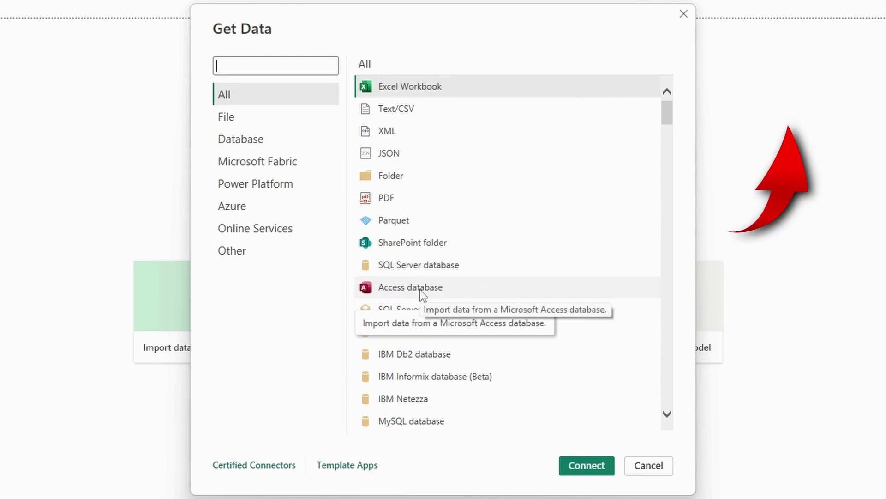
click(421, 293)
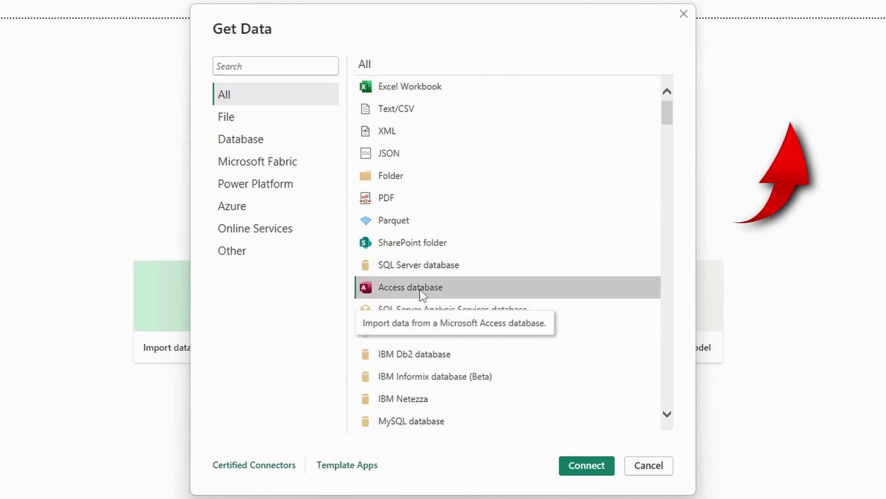
click(573, 464)
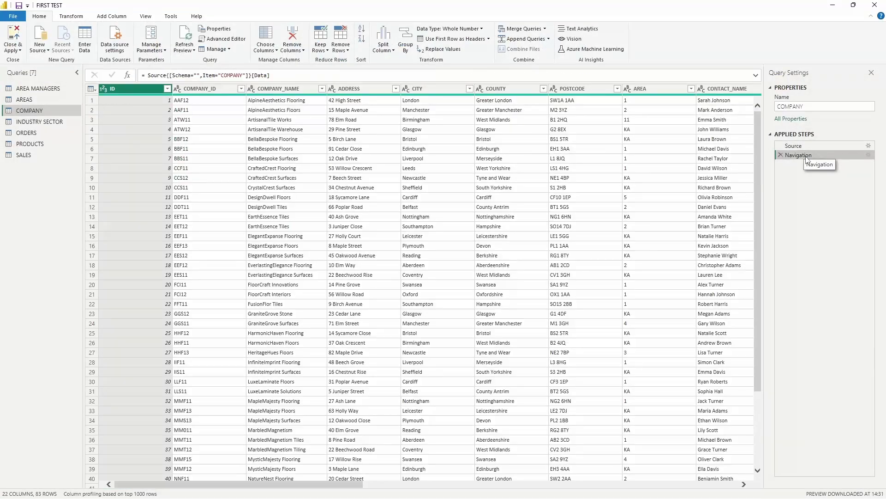
Remove the POSTCODE column from the COMPANY query and open the filter list of the ADDRESS column
click(573, 88)
click(292, 40)
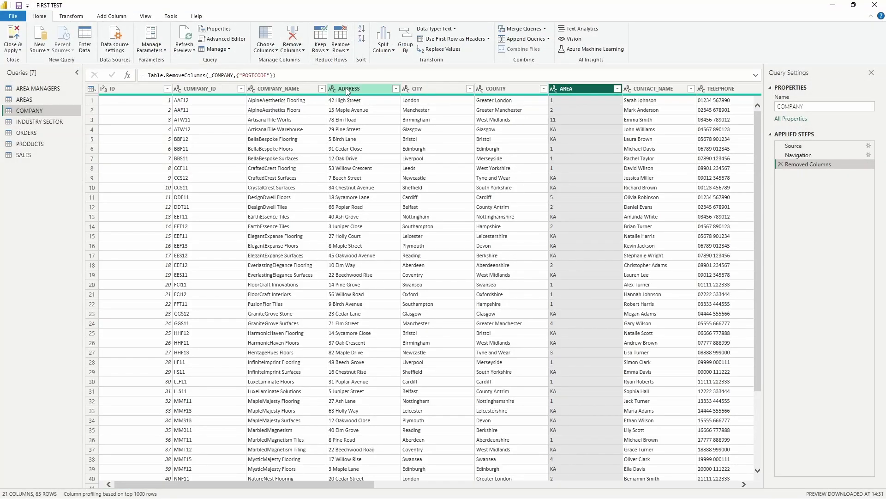
click(396, 89)
click(347, 352)
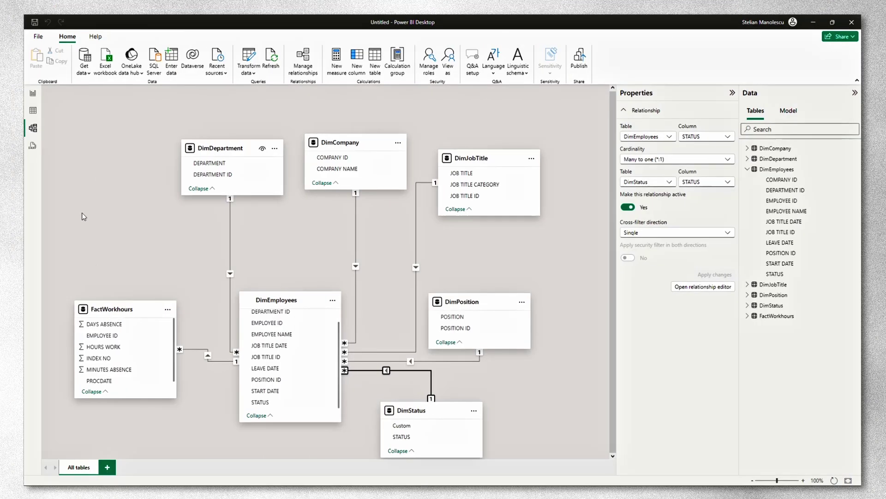